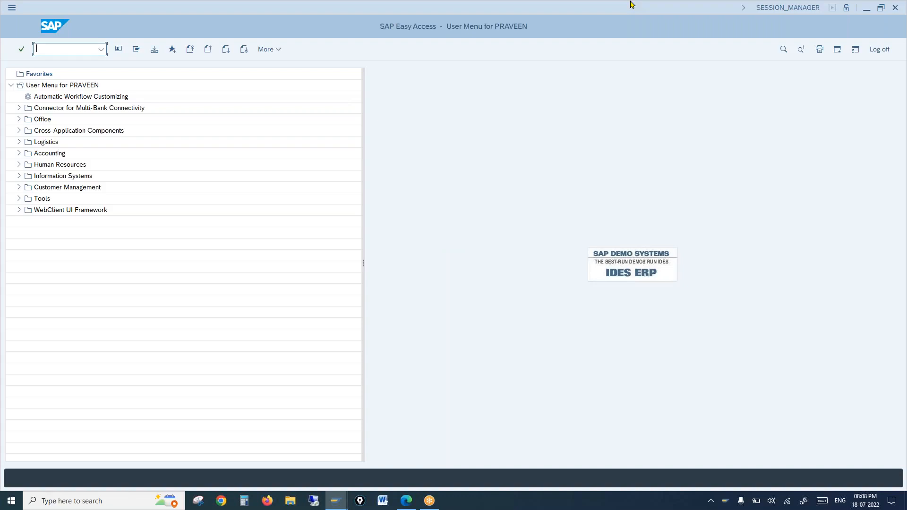
# Start a standard order (type OR) via VA01 for sales org 1000, channel 10, division 00.
pyautogui.write('va01')
pyautogui.press('Return')
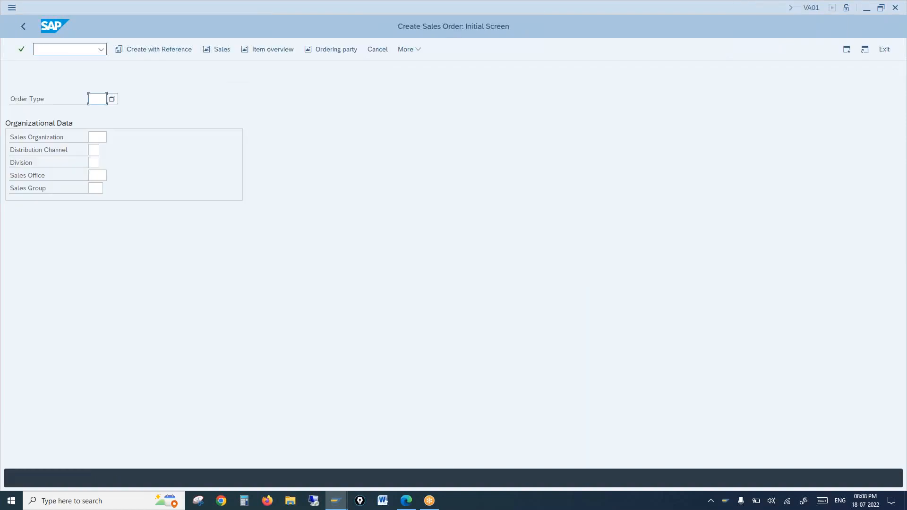
pyautogui.write('or')
pyautogui.press('Tab')
pyautogui.write('10')
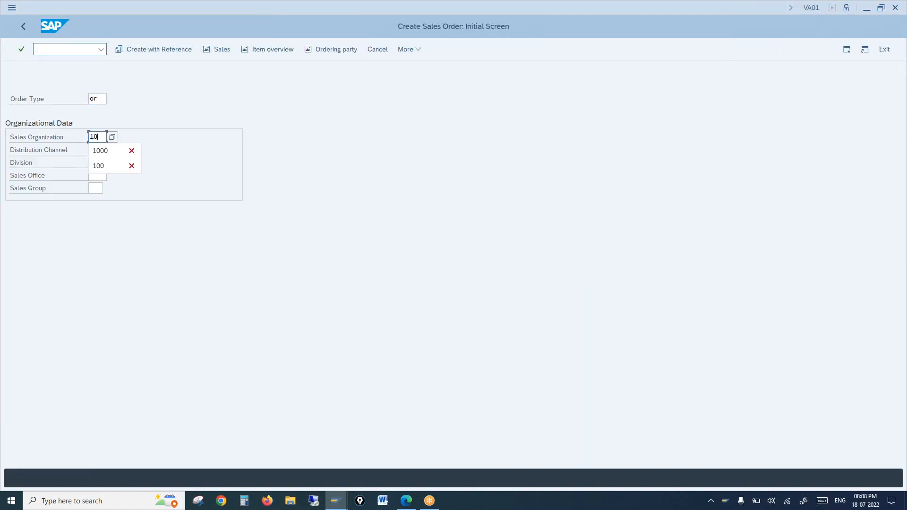
pyautogui.write('0010')
pyautogui.press('Tab')
pyautogui.write('00')
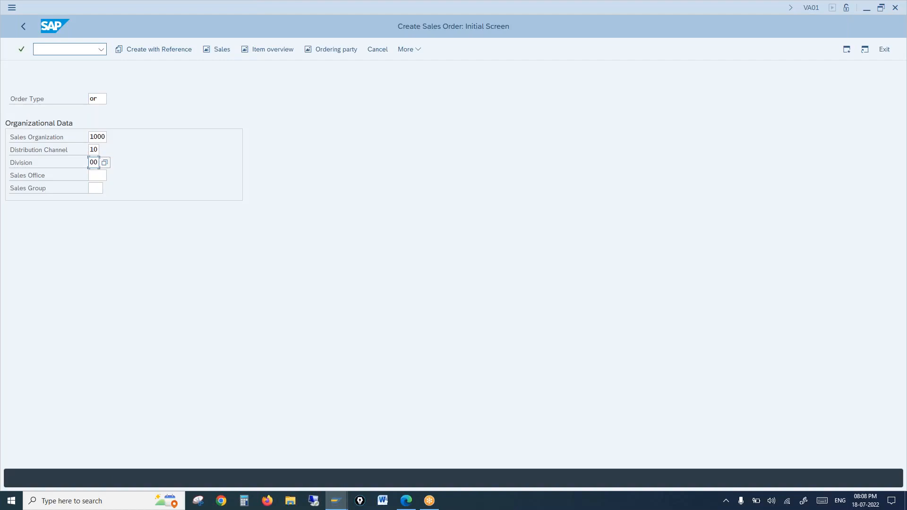
pyautogui.press('Return')
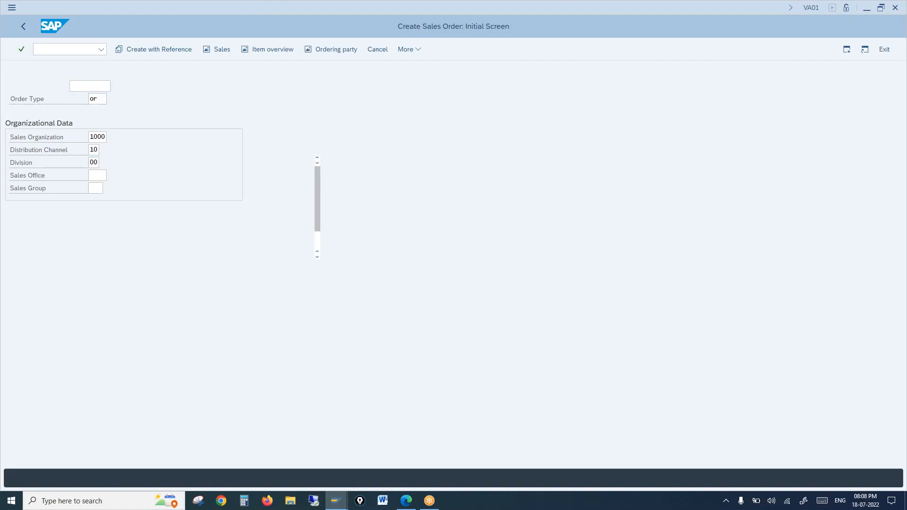
# Set both the sold-to and ship-to party to customer 1000.
pyautogui.write('1')
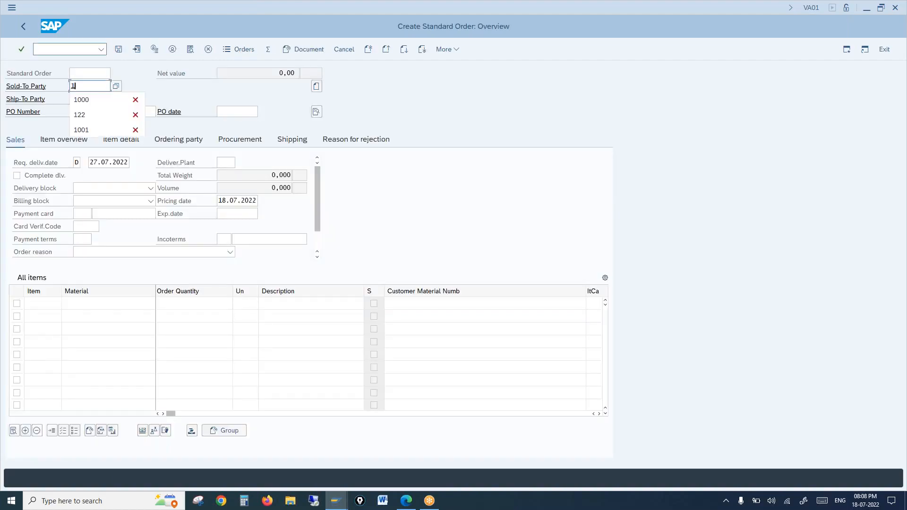
pyautogui.click(80, 103)
pyautogui.press('Tab')
pyautogui.write('1')
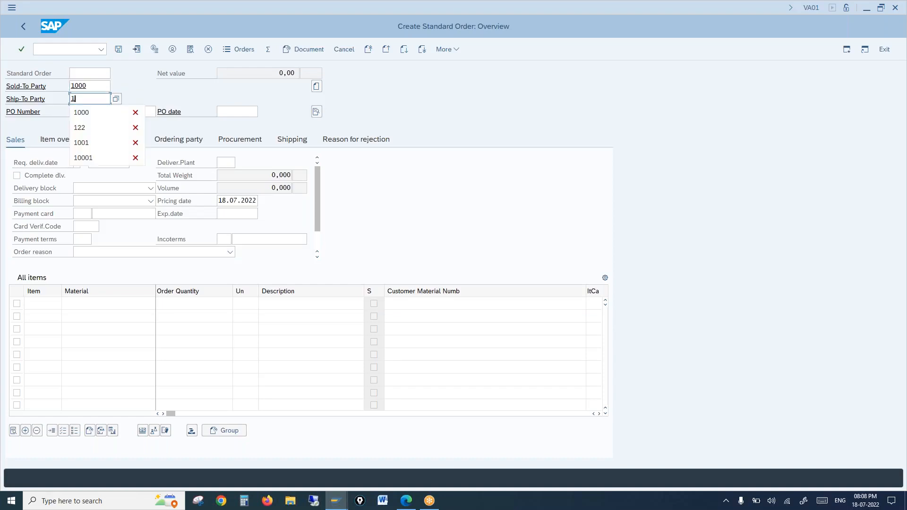
pyautogui.click(81, 113)
# Add item 10 with material 100-100, quantity 1 PC.
pyautogui.click(99, 303)
pyautogui.write('1')
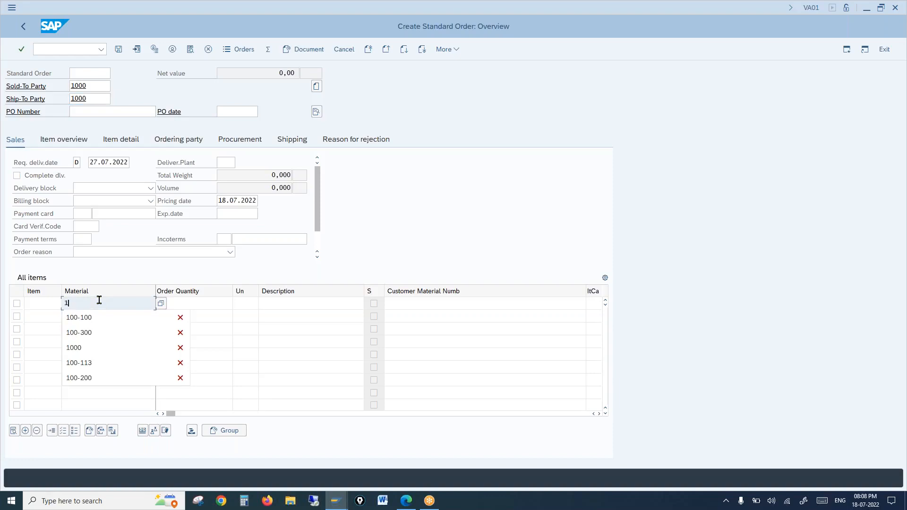
pyautogui.click(100, 317)
pyautogui.click(183, 306)
pyautogui.write('1')
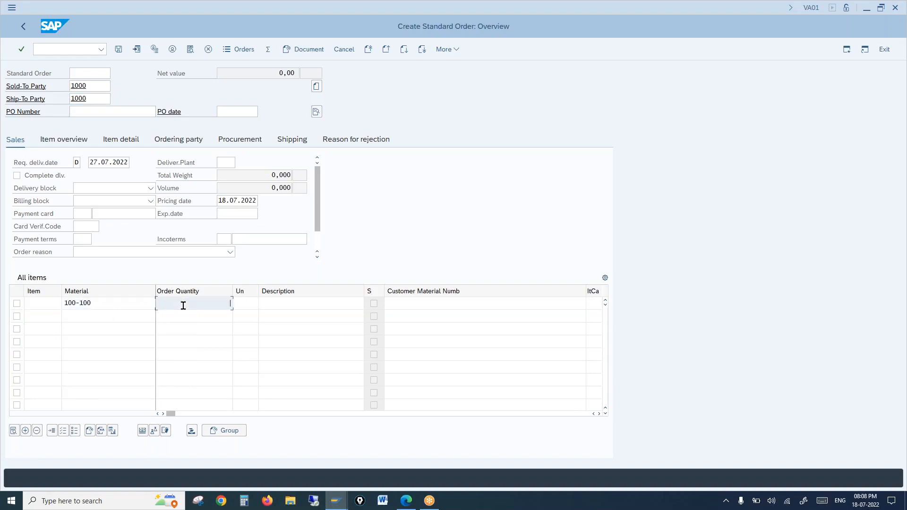
pyautogui.press('Return')
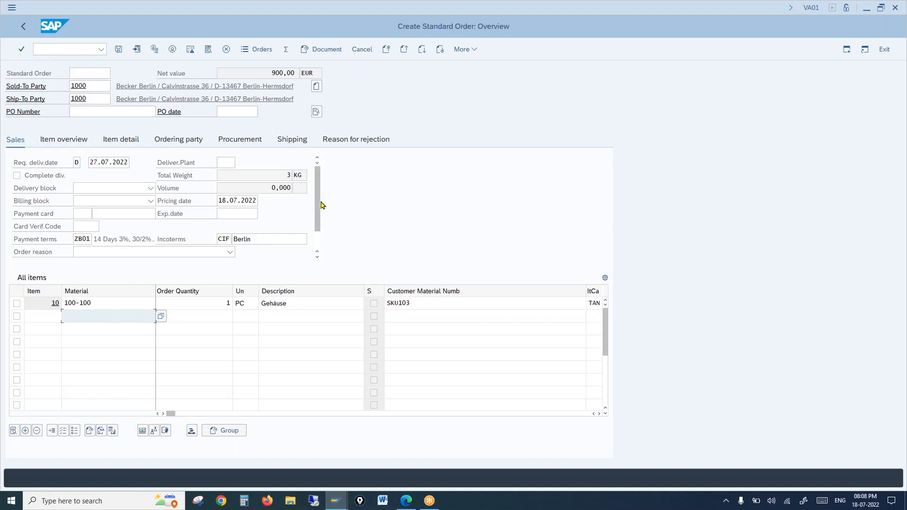
pyautogui.click(240, 143)
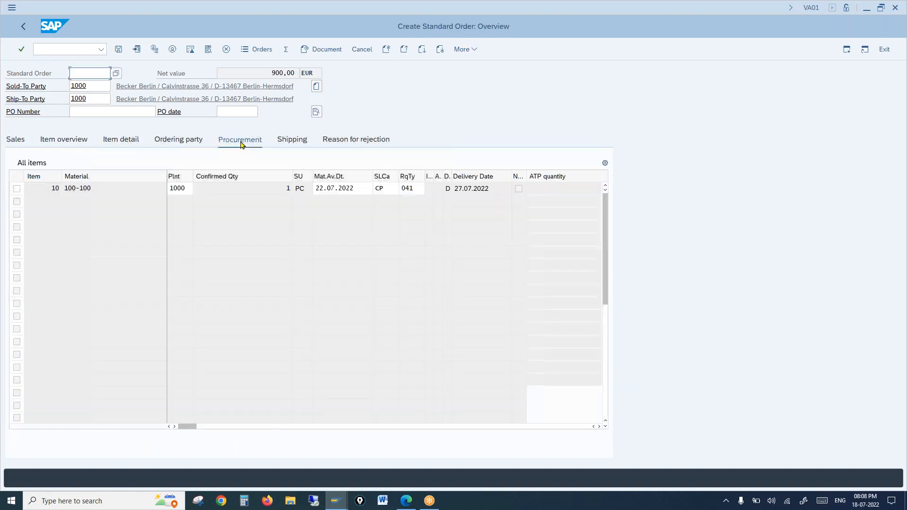
# Highlight requirement type 041 on the item's Procurement tab and take a screen capture.
pyautogui.click(409, 178)
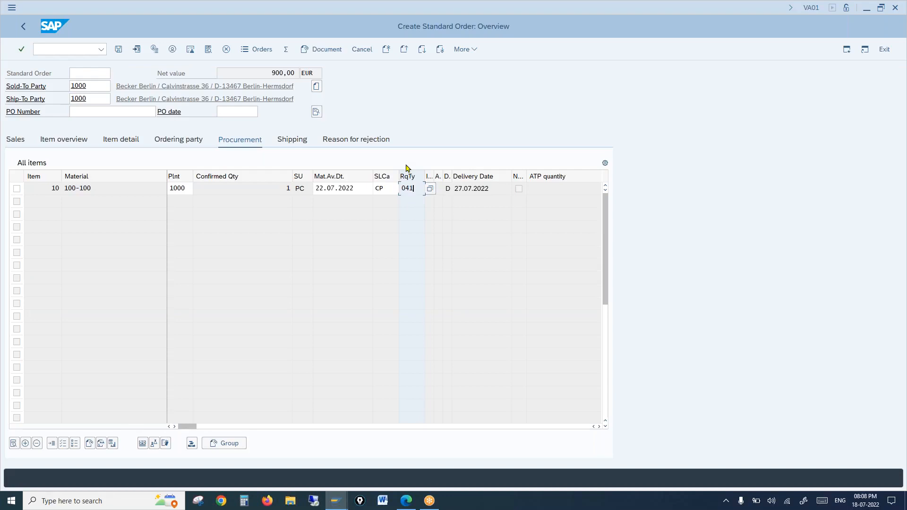
pyautogui.moveTo(417, 188); pyautogui.dragTo(403, 186)
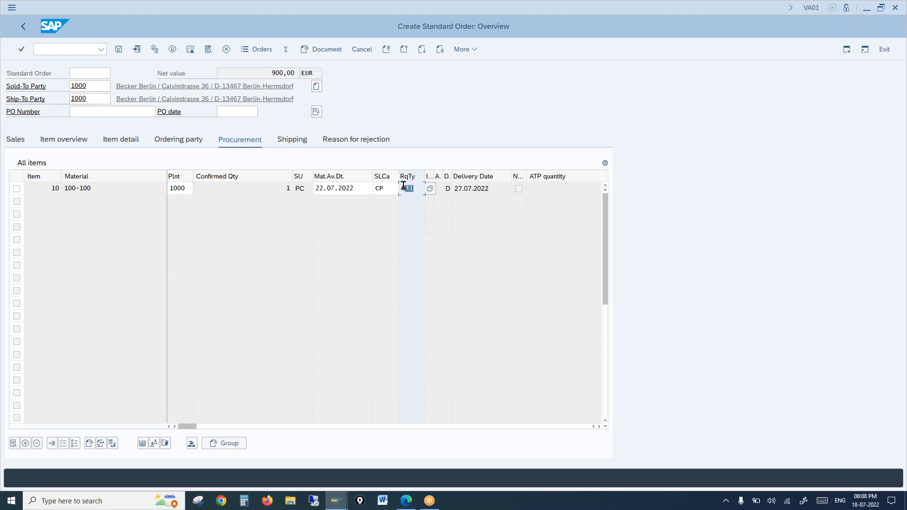
pyautogui.click(739, 42)
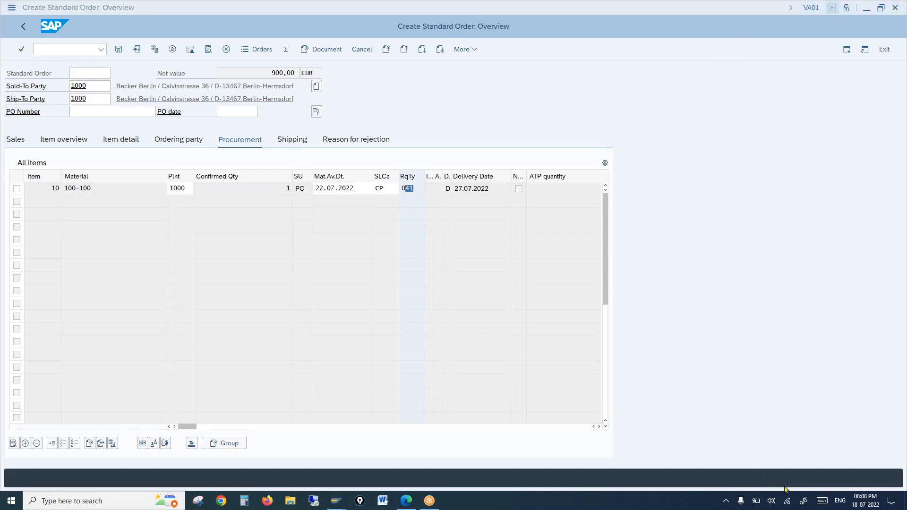
pyautogui.click(809, 497)
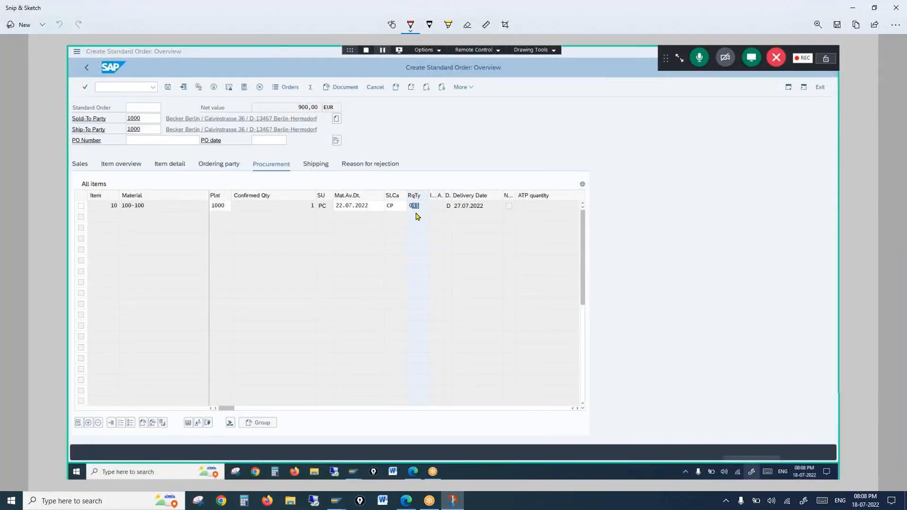
# Annotate the capture in red: line from 041 to an 'Rc' note, arrow to 'PI', and a tick.
pyautogui.moveTo(416, 212)
pyautogui.mouseDown()
pyautogui.moveTo(415, 221)
pyautogui.moveTo(467, 242)
pyautogui.moveTo(476, 225)
pyautogui.moveTo(477, 241)
pyautogui.moveTo(479, 234)
pyautogui.moveTo(489, 243)
pyautogui.moveTo(474, 252)
pyautogui.moveTo(477, 269)
pyautogui.mouseUp()
pyautogui.click(467, 225)
pyautogui.click(469, 260)
pyautogui.moveTo(491, 235)
pyautogui.mouseDown()
pyautogui.moveTo(559, 236)
pyautogui.moveTo(575, 240)
pyautogui.moveTo(559, 252)
pyautogui.moveTo(594, 266)
pyautogui.mouseUp()
pyautogui.click(593, 227)
pyautogui.moveTo(594, 228)
pyautogui.mouseDown()
pyautogui.moveTo(613, 233)
pyautogui.moveTo(594, 246)
pyautogui.moveTo(617, 245)
pyautogui.mouseUp()
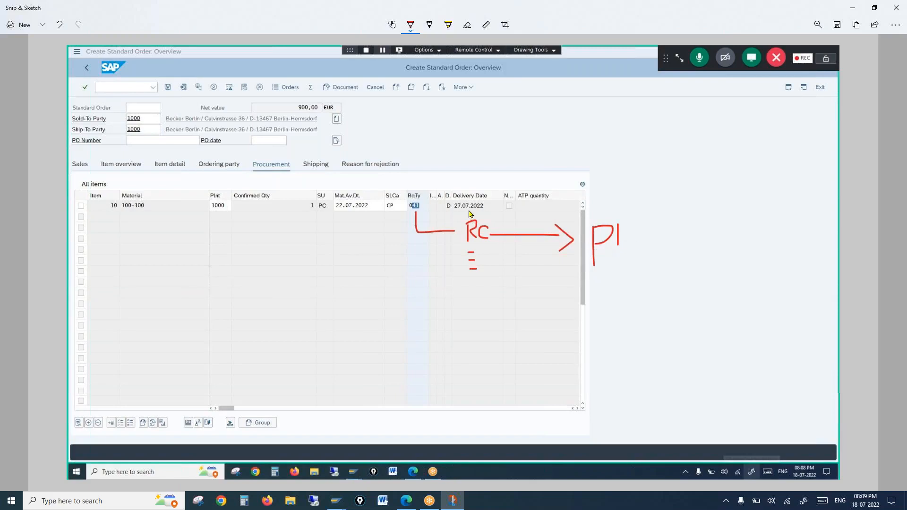
pyautogui.moveTo(468, 192)
pyautogui.mouseDown()
pyautogui.moveTo(464, 213)
pyautogui.moveTo(474, 211)
pyautogui.mouseUp()
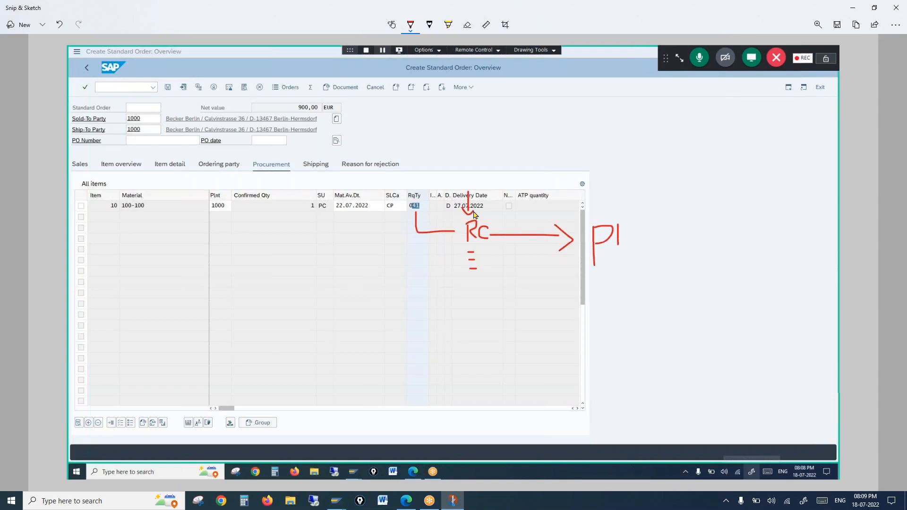
pyautogui.moveTo(406, 195); pyautogui.dragTo(414, 184)
pyautogui.moveTo(463, 279)
pyautogui.mouseDown()
pyautogui.moveTo(472, 285)
pyautogui.moveTo(502, 261)
pyautogui.mouseUp()
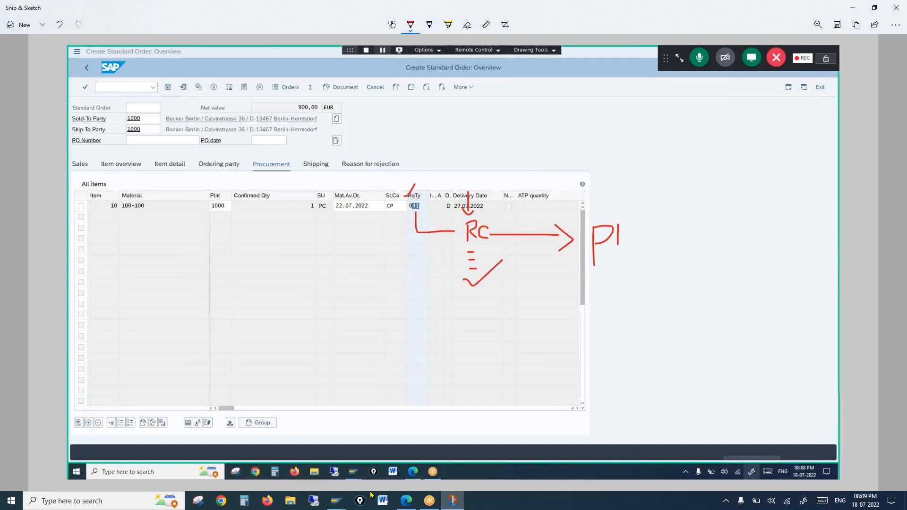
pyautogui.click(406, 506)
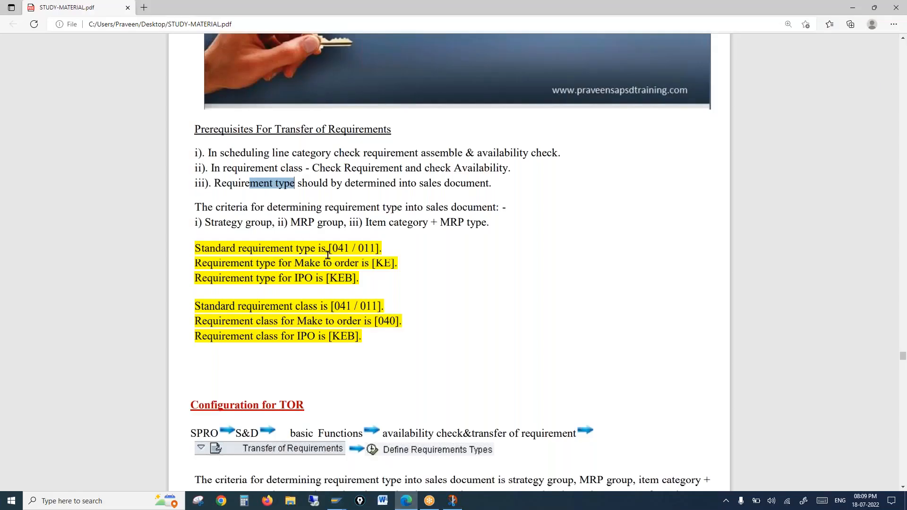
# Highlight '041' in both the standard requirement type and requirement class lines of the PDF.
pyautogui.moveTo(330, 248); pyautogui.dragTo(349, 248)
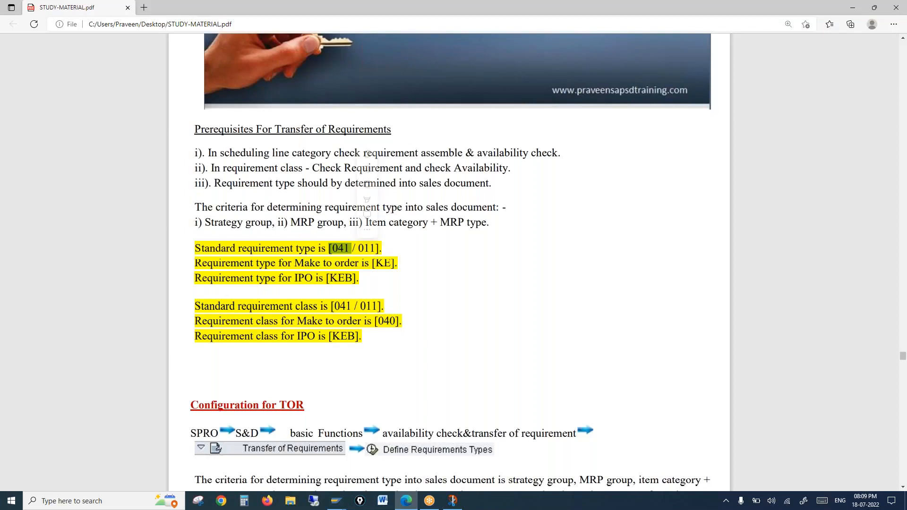
pyautogui.click(334, 305)
pyautogui.moveTo(332, 305); pyautogui.dragTo(351, 308)
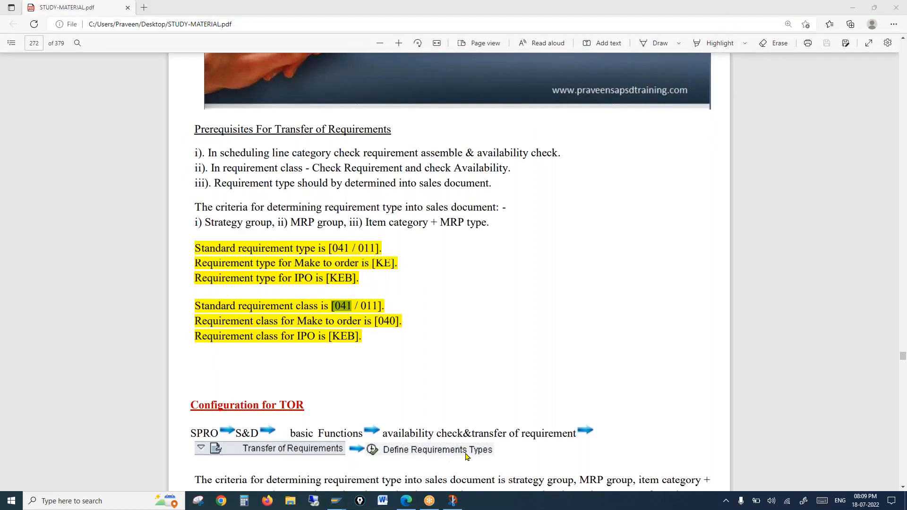
pyautogui.click(452, 502)
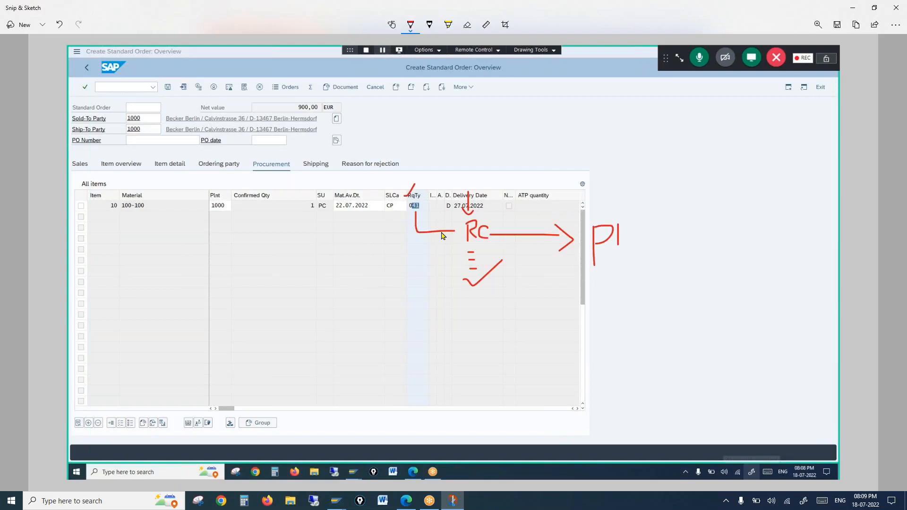
# Draw two red strokes over the RqTy header mark to form an X.
pyautogui.moveTo(395, 185)
pyautogui.mouseDown()
pyautogui.moveTo(404, 196)
pyautogui.moveTo(443, 163)
pyautogui.mouseUp()
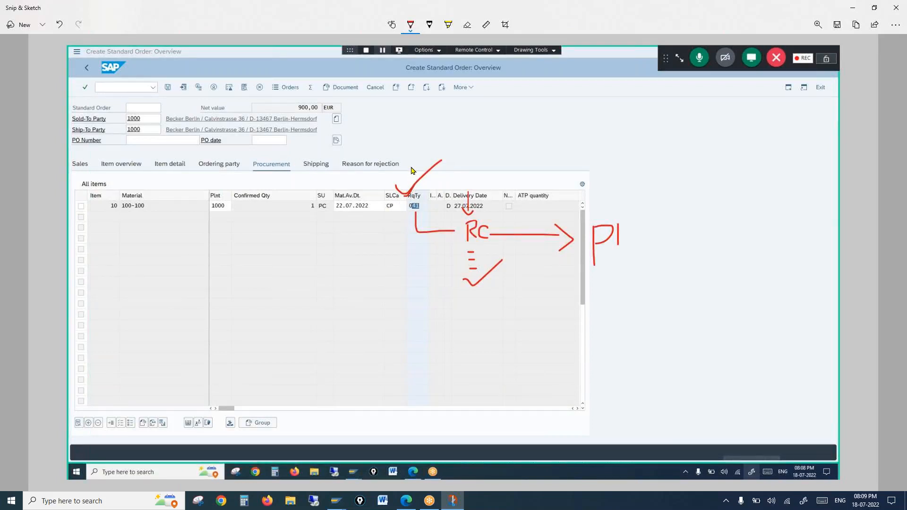
pyautogui.moveTo(411, 166); pyautogui.dragTo(433, 189)
pyautogui.click(900, 212)
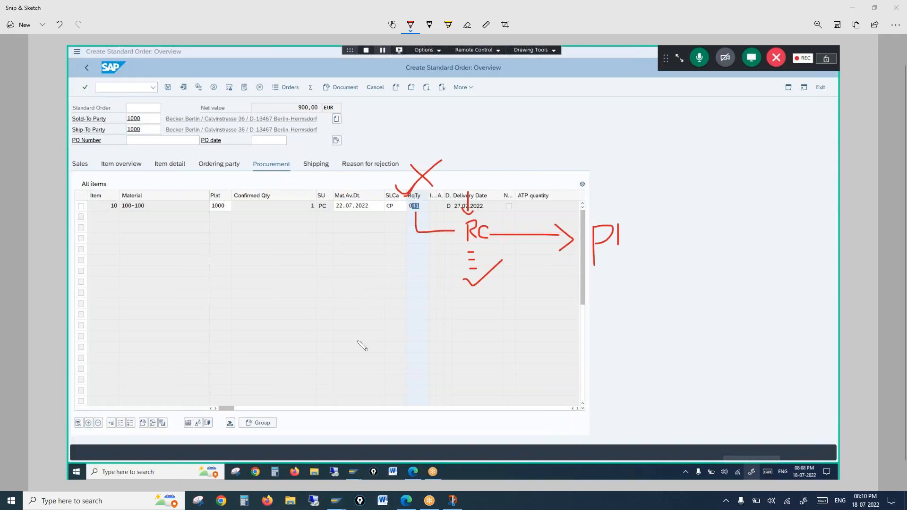
# Back in the SAP order, highlight requirement type 041 in the procurement data again.
pyautogui.moveTo(332, 503)
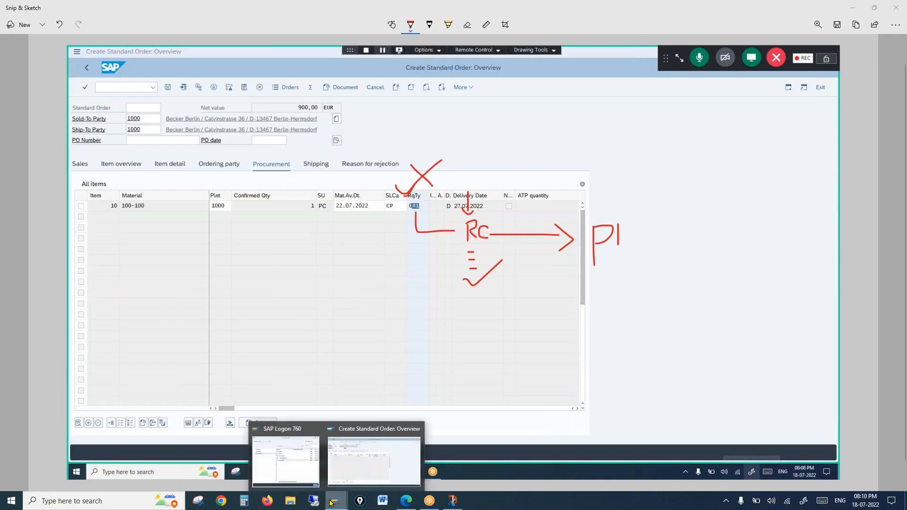
pyautogui.click(359, 466)
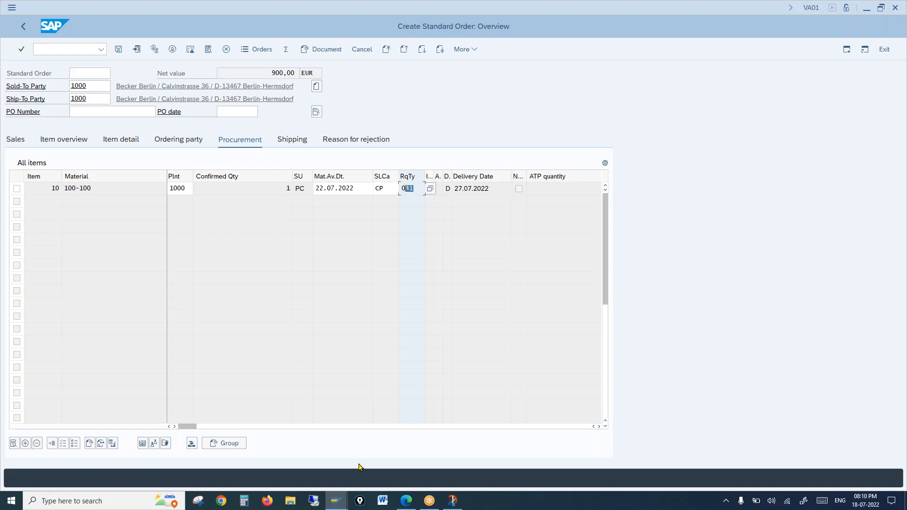
pyautogui.click(417, 187)
pyautogui.moveTo(417, 187); pyautogui.dragTo(384, 186)
# Enter /nspro to open Customizing: Execute Project.
pyautogui.click(52, 49)
pyautogui.write('/nspro')
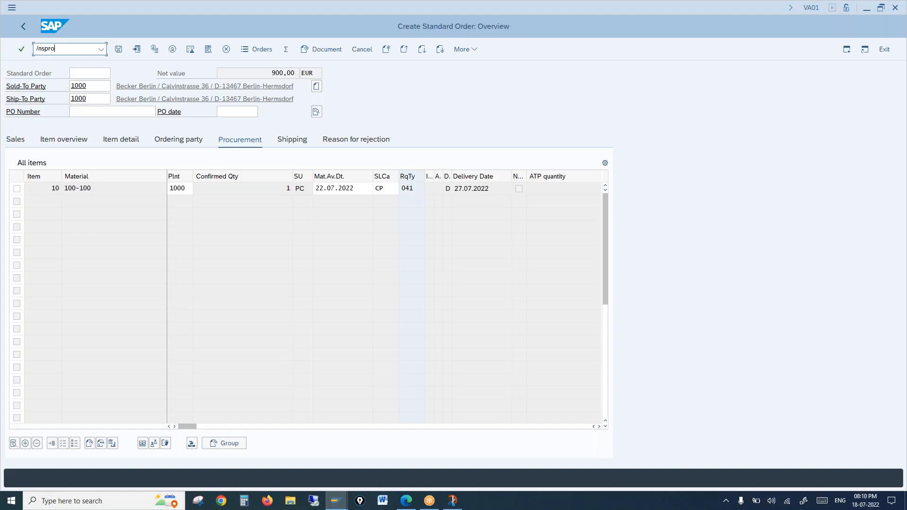
pyautogui.press('Return')
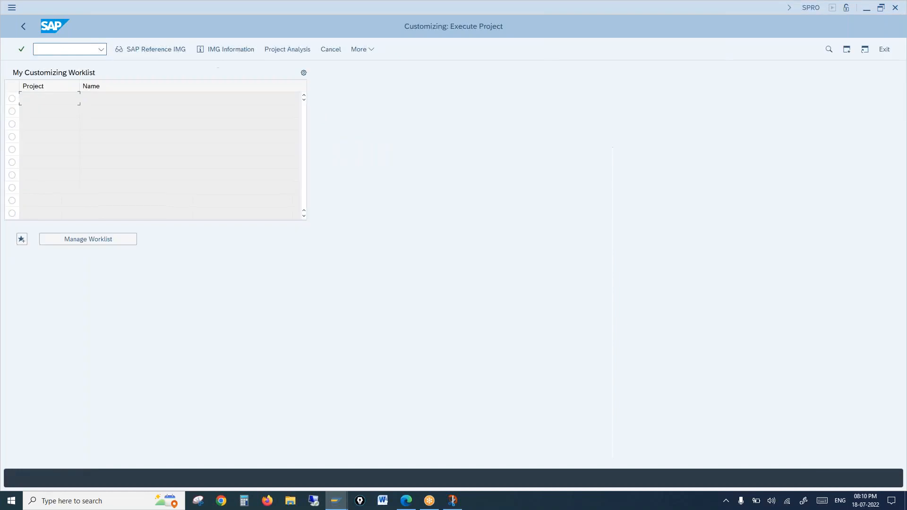
# In the SAP Reference IMG, expand Production > Production Planning > Demand Management.
pyautogui.click(140, 51)
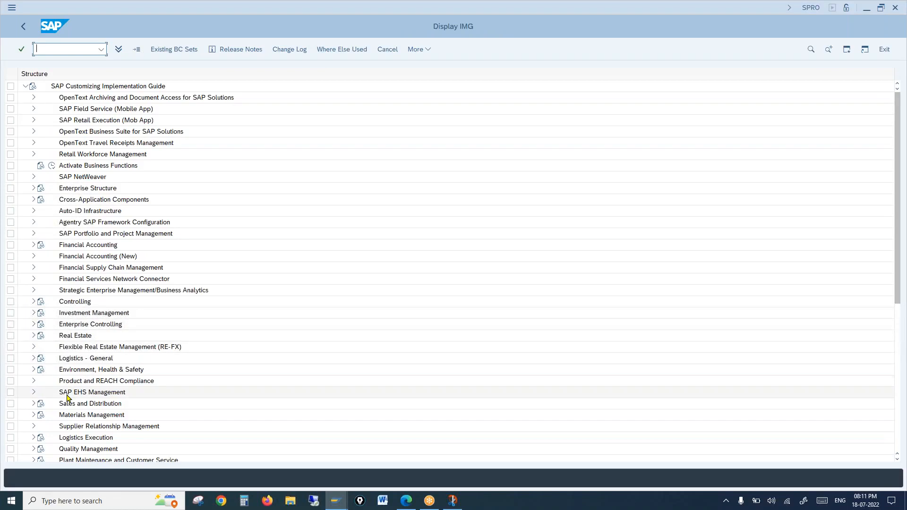
pyautogui.scroll(-4, 67, 398)
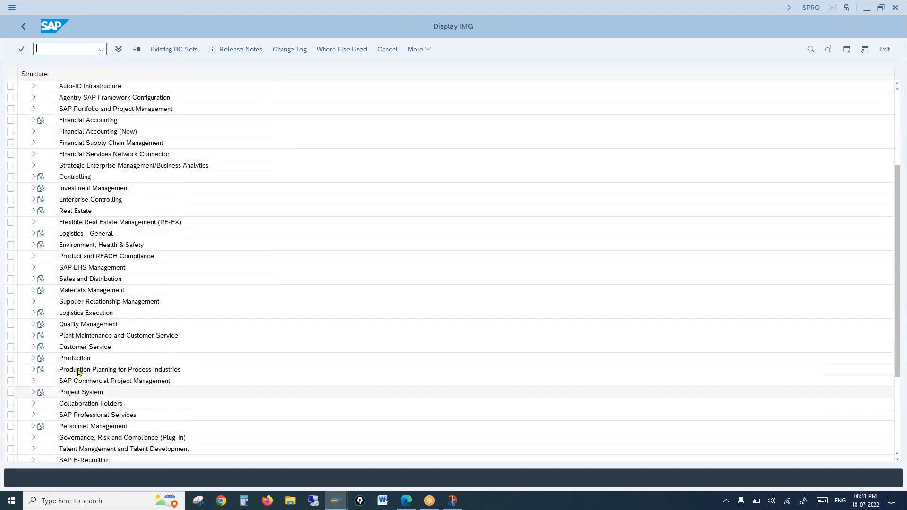
pyautogui.click(34, 358)
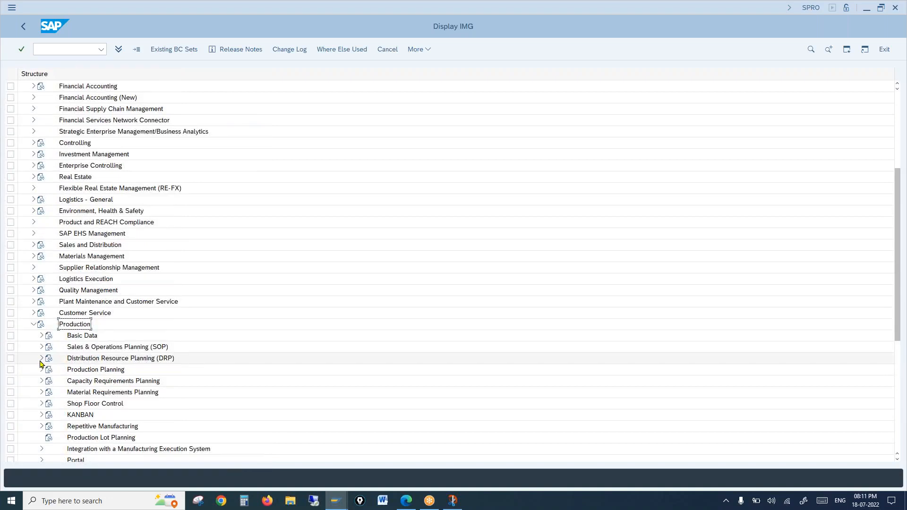
pyautogui.click(76, 370)
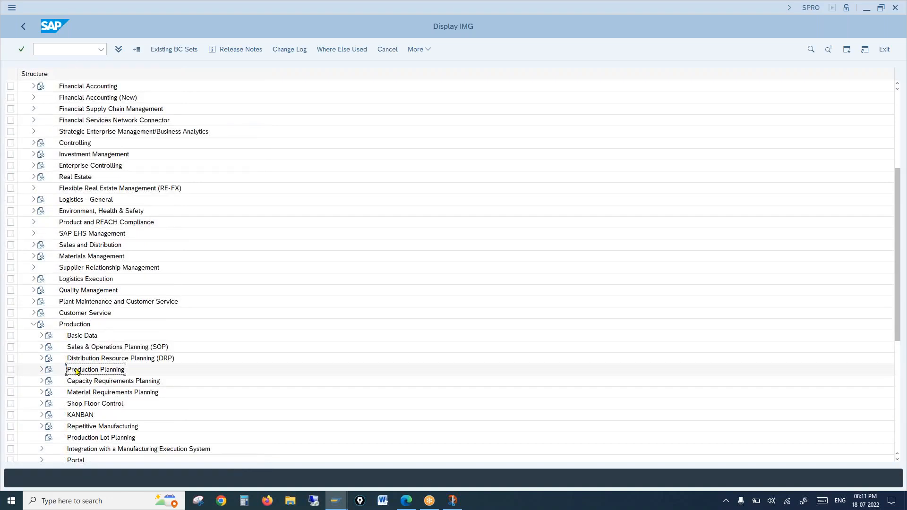
pyautogui.click(42, 370)
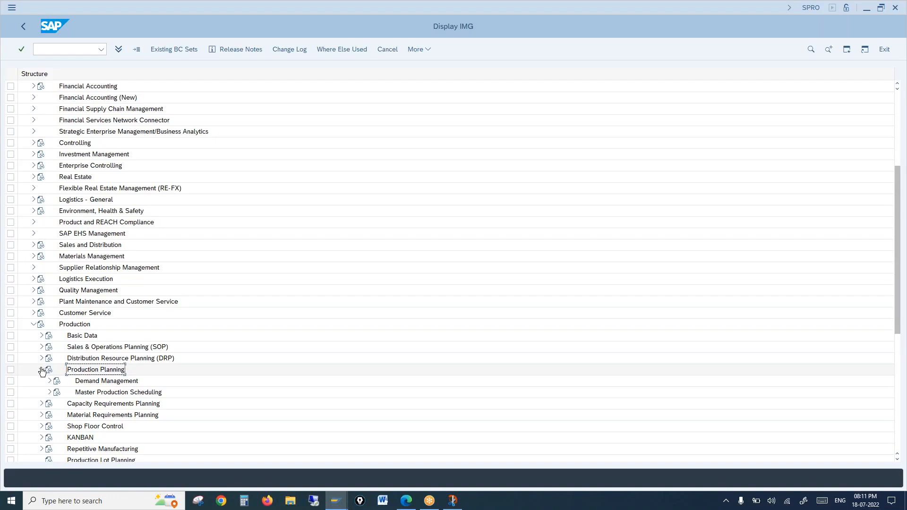
pyautogui.click(75, 382)
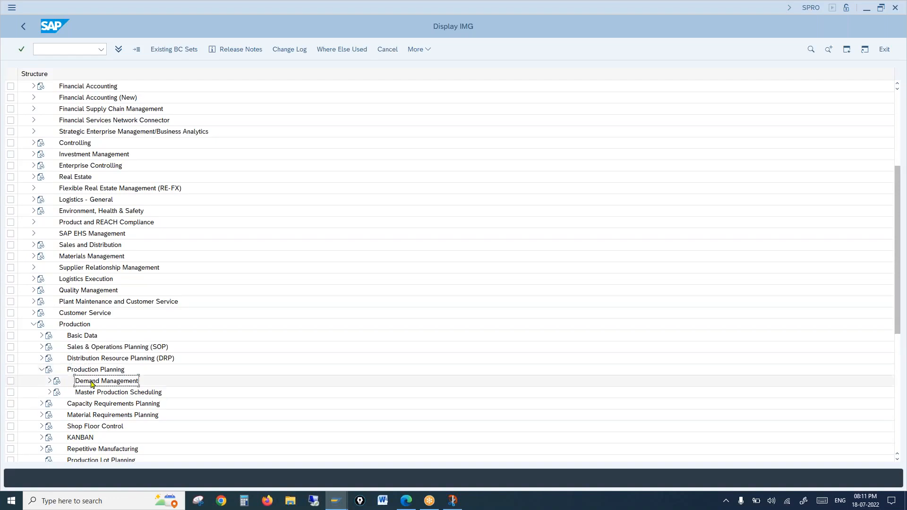
pyautogui.click(49, 382)
# Expand Planned Independent Requirements > Planning Strategy and select Define Strategy.
pyautogui.click(115, 393)
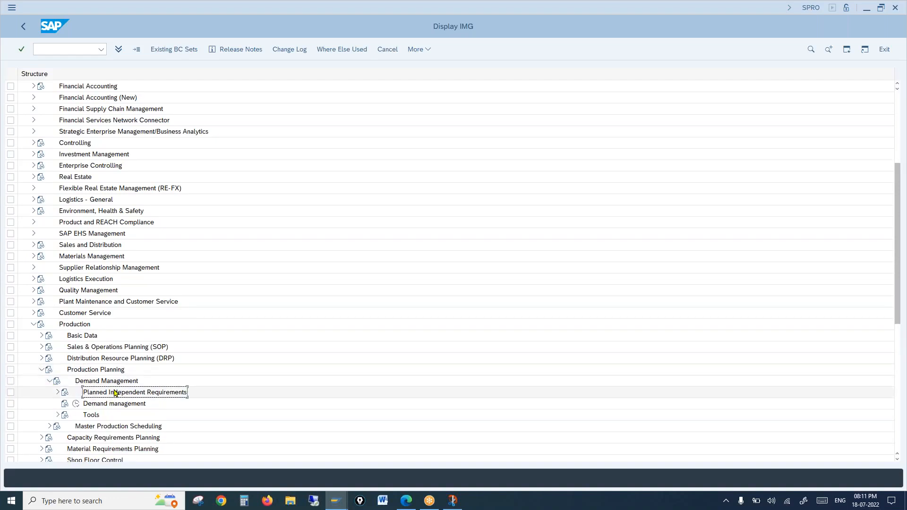
pyautogui.click(57, 392)
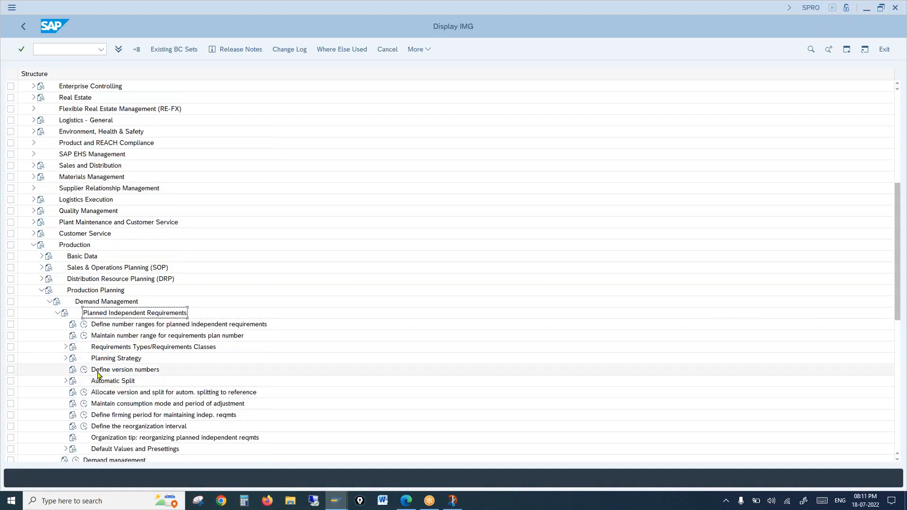
pyautogui.click(110, 360)
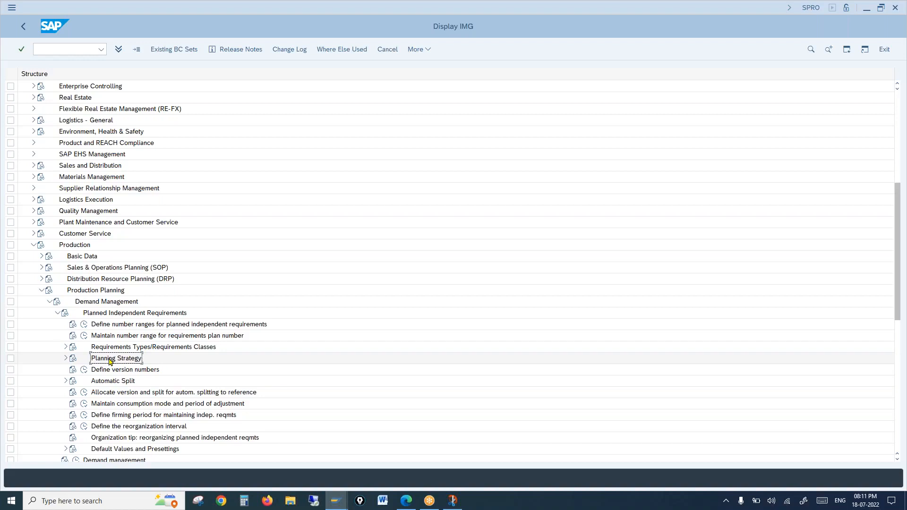
pyautogui.click(66, 358)
pyautogui.click(100, 372)
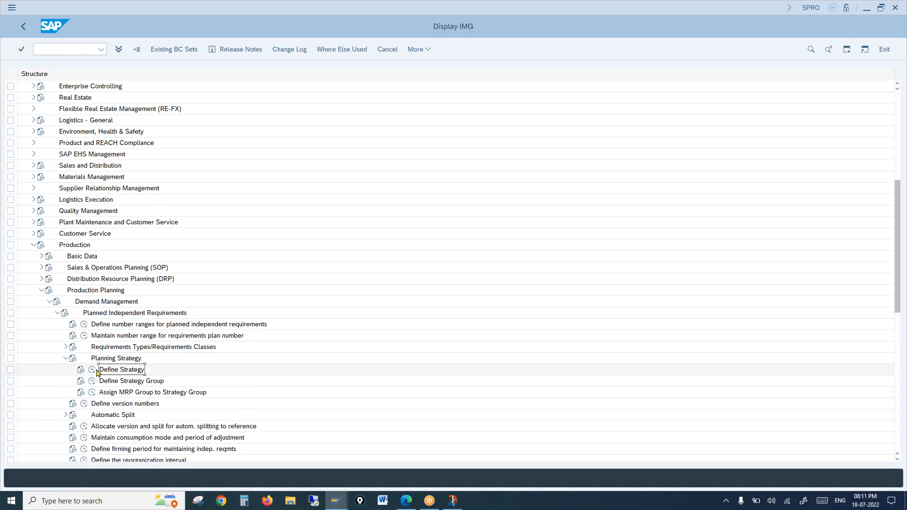
# Open Define Strategy and display details of strategy 20 Make-to-order production.
pyautogui.click(93, 371)
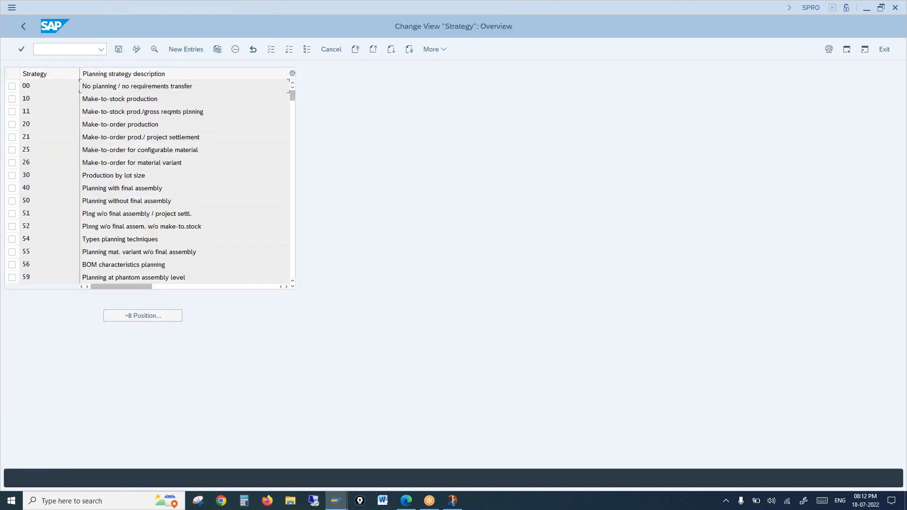
pyautogui.doubleClick(42, 100)
pyautogui.doubleClick(37, 122)
pyautogui.click(12, 124)
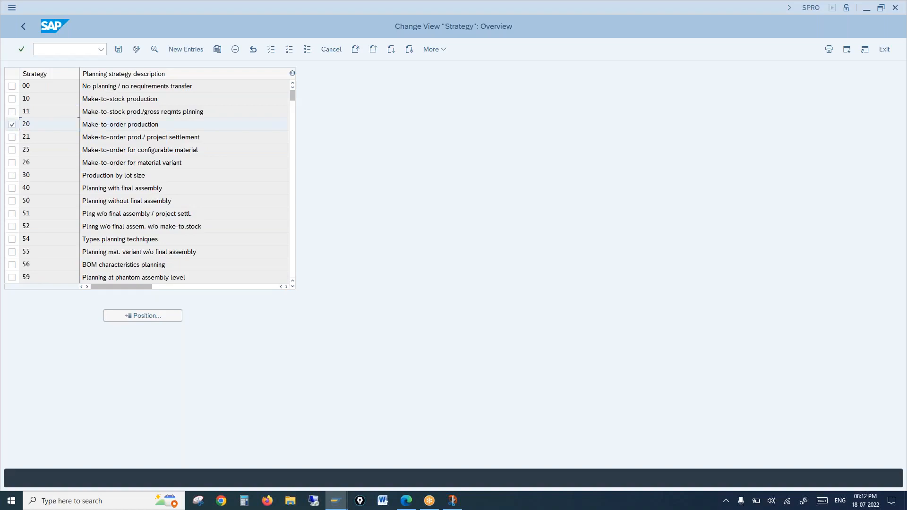
pyautogui.click(155, 49)
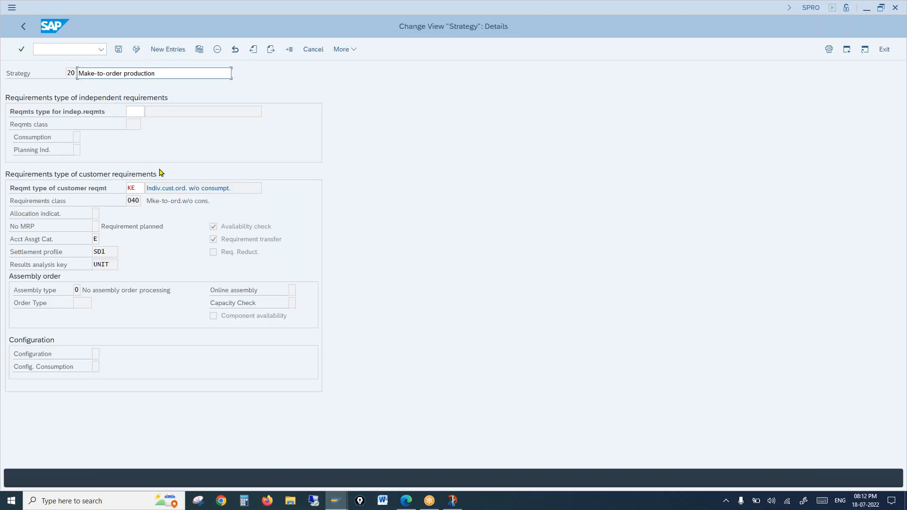
# Highlight customer requirement type KE and requirements class 040 in the strategy 20 details.
pyautogui.click(32, 192)
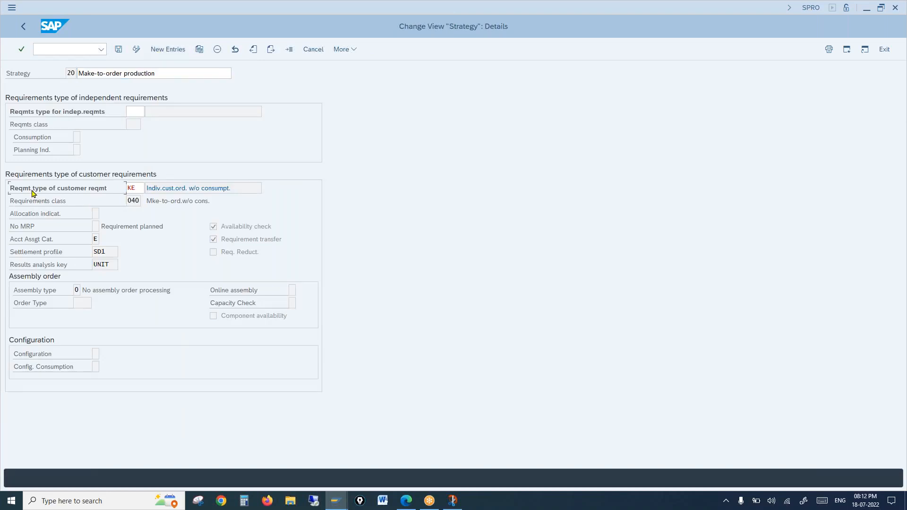
pyautogui.click(137, 188)
pyautogui.doubleClick(136, 188)
pyautogui.click(67, 204)
pyautogui.doubleClick(134, 201)
pyautogui.moveTo(406, 504)
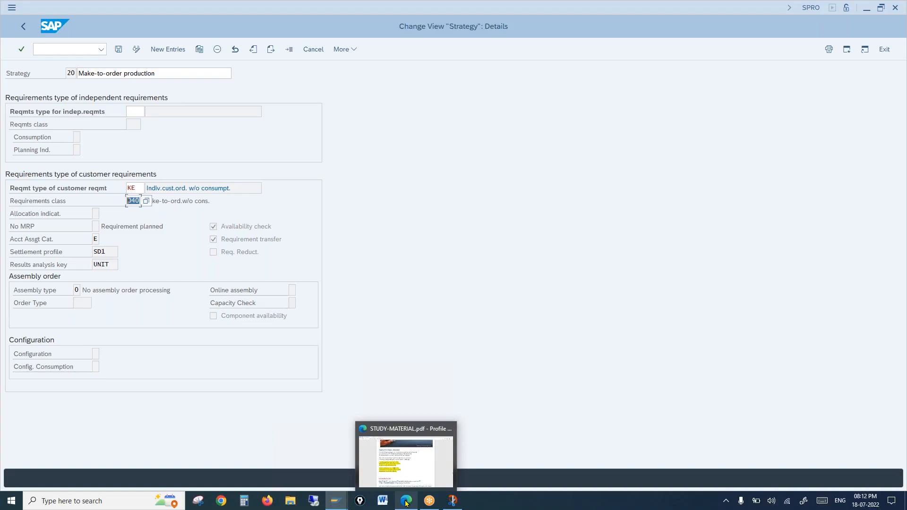
pyautogui.click(406, 472)
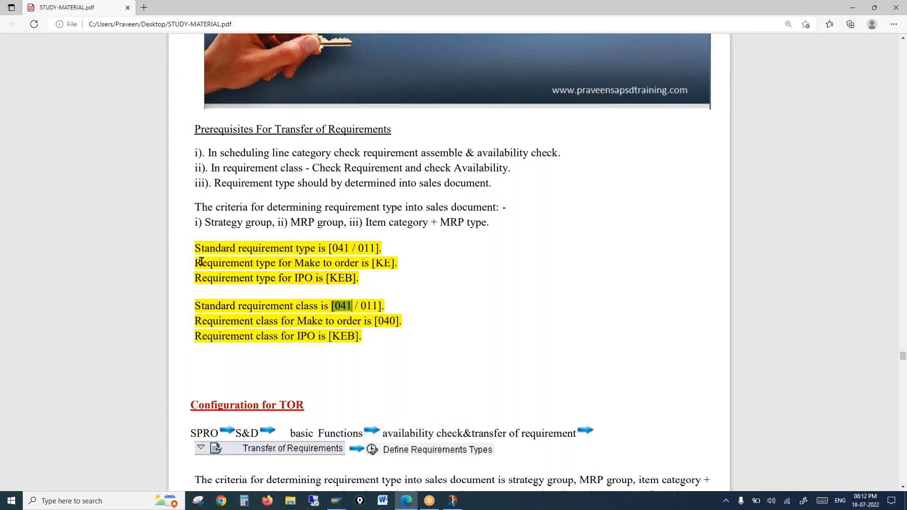
# Mark the PDF's make-to-order KE and 040 lines, then circle the RqTy value 041 on the screenshot.
pyautogui.moveTo(201, 262); pyautogui.dragTo(404, 264)
pyautogui.moveTo(219, 322); pyautogui.dragTo(402, 323)
pyautogui.click(455, 501)
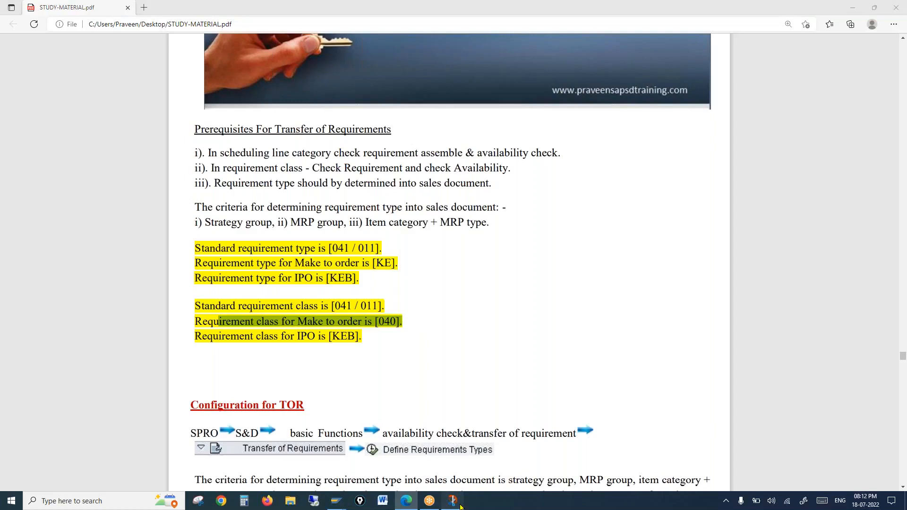
pyautogui.moveTo(420, 191)
pyautogui.mouseDown()
pyautogui.moveTo(405, 201)
pyautogui.moveTo(422, 218)
pyautogui.moveTo(418, 194)
pyautogui.mouseUp()
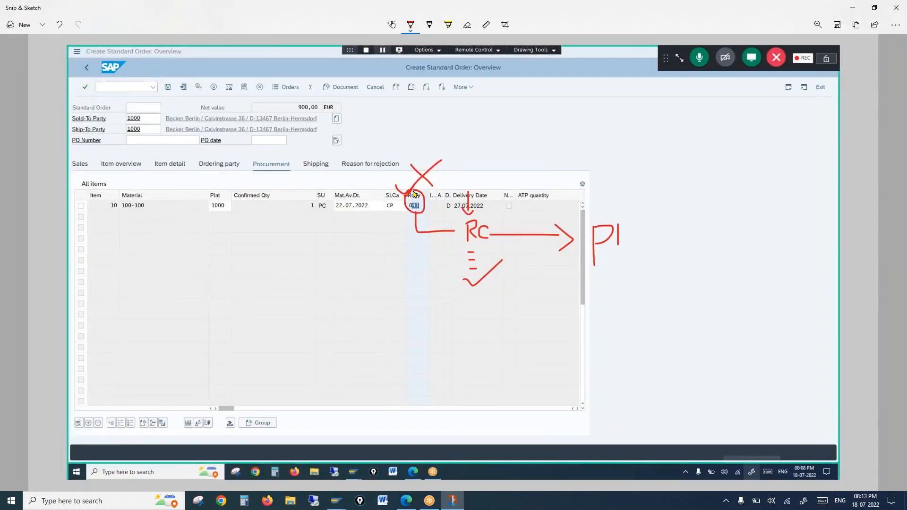
# Draw a red circle around the 'Rc' note on the order screenshot.
pyautogui.moveTo(478, 220)
pyautogui.mouseDown()
pyautogui.moveTo(459, 230)
pyautogui.moveTo(491, 247)
pyautogui.moveTo(489, 223)
pyautogui.moveTo(473, 220)
pyautogui.mouseUp()
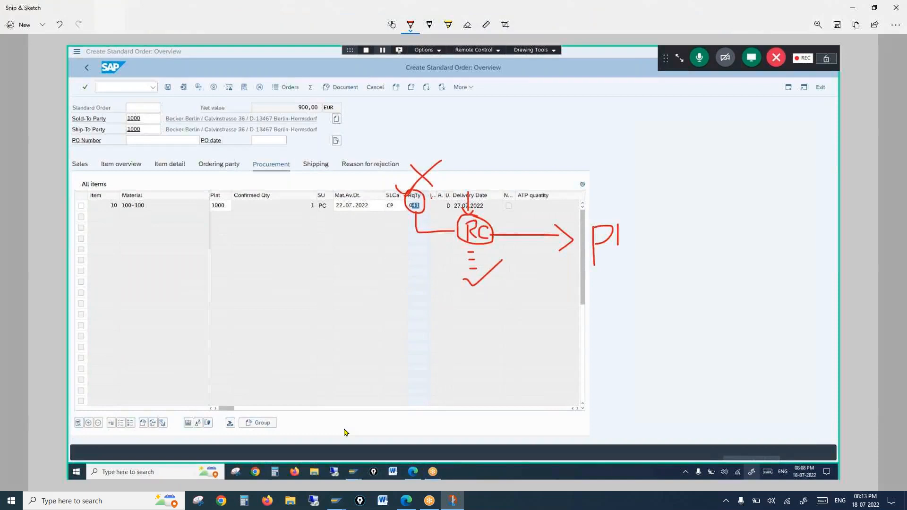
# Return to the SAP strategy details and check customer requirement type KE with class 040.
pyautogui.moveTo(339, 503)
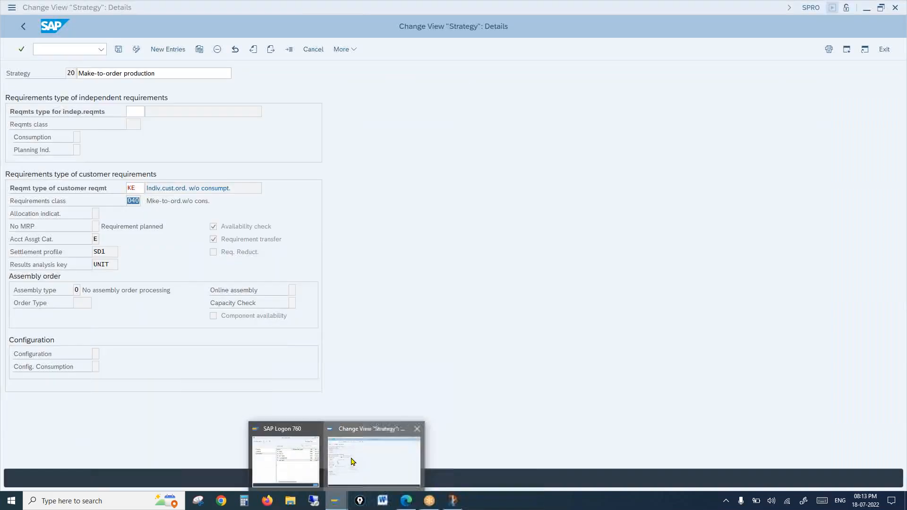
pyautogui.click(364, 461)
pyautogui.doubleClick(137, 190)
pyautogui.click(135, 201)
# Open strategy 10's details and check its customer requirement type KSL.
pyautogui.click(24, 25)
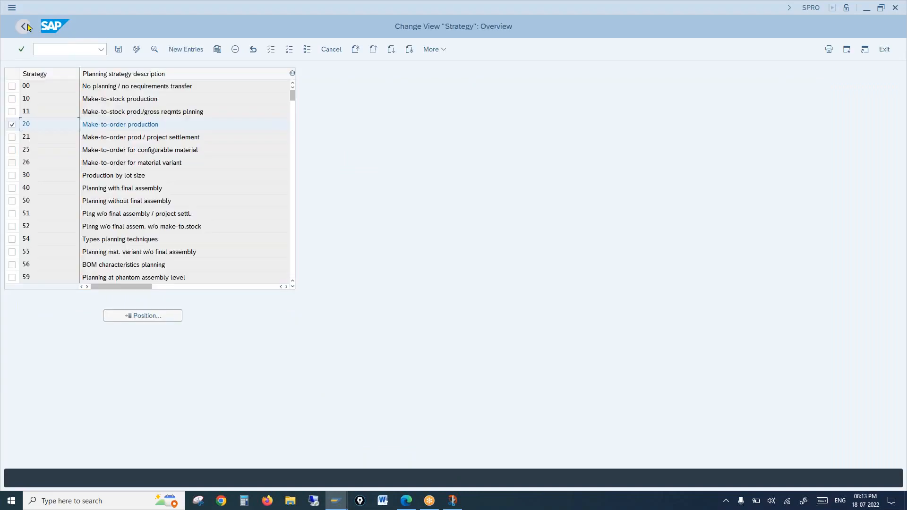
pyautogui.click(12, 99)
pyautogui.click(154, 50)
pyautogui.doubleClick(133, 188)
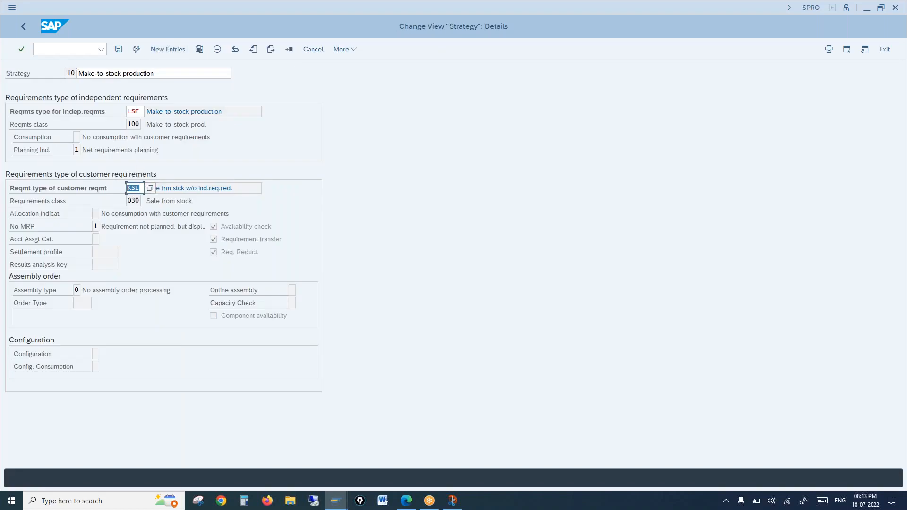
# Open strategy 11's details, checking KSL with class 030, then return to the study PDF.
pyautogui.click(23, 26)
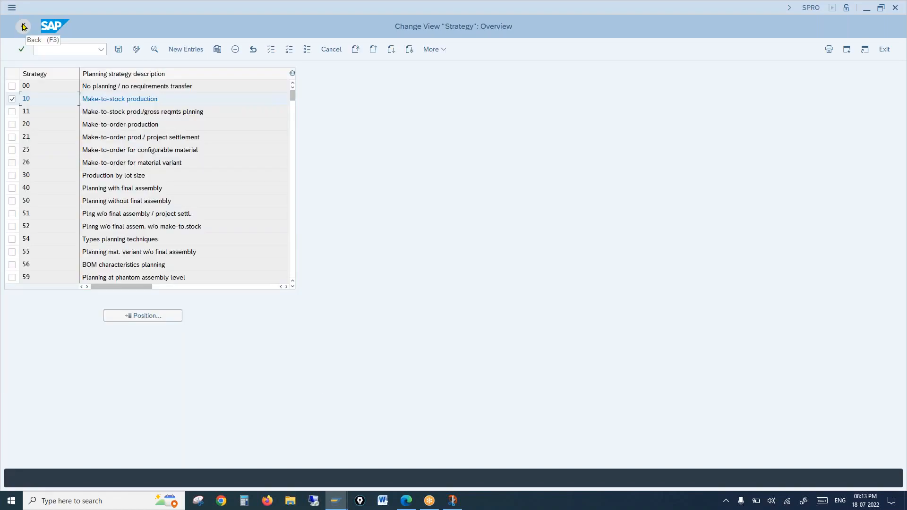
pyautogui.click(11, 111)
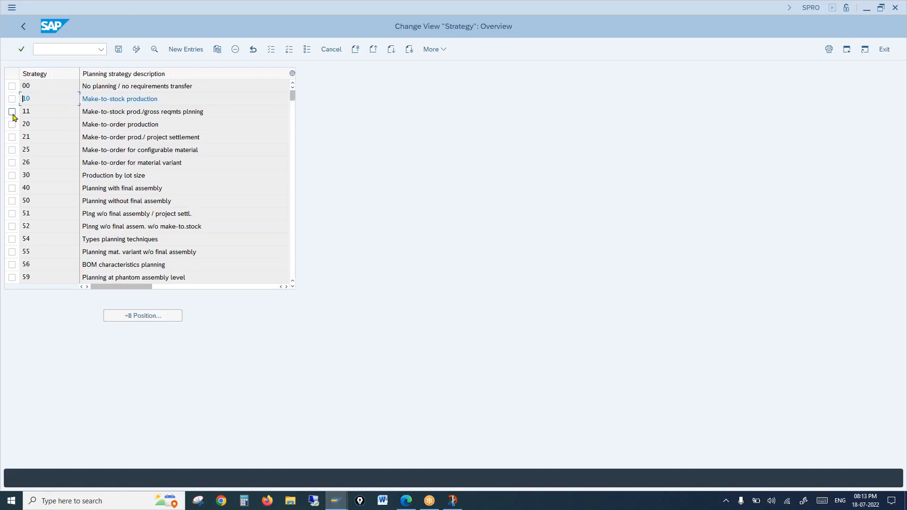
pyautogui.click(154, 49)
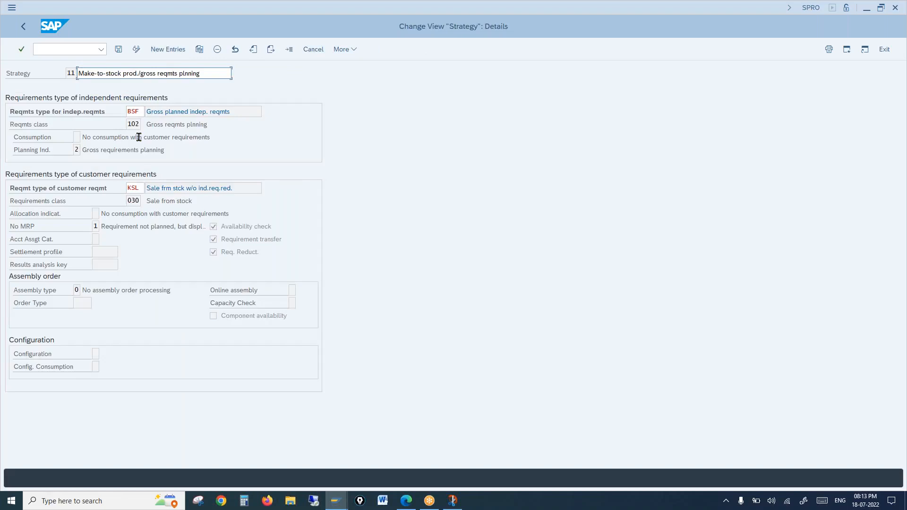
pyautogui.click(134, 188)
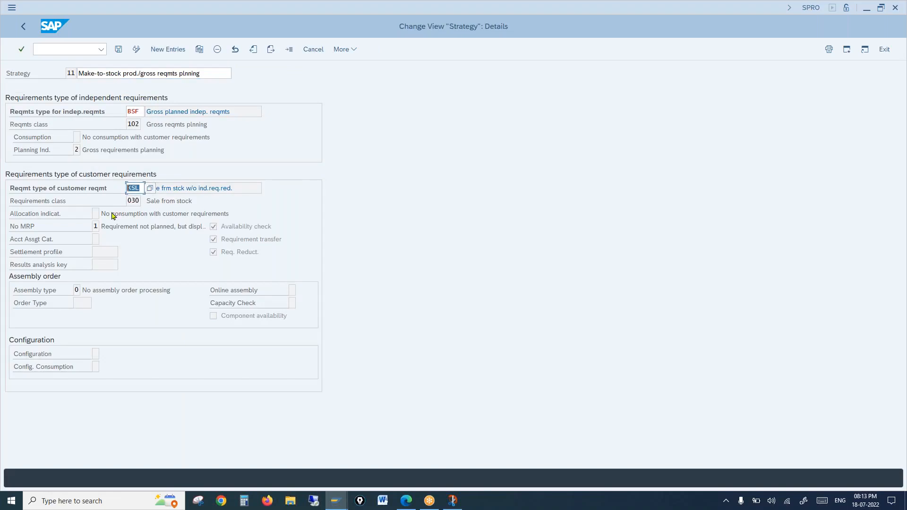
pyautogui.click(406, 500)
# Highlight the notes' standard type and class 041/011 and make-to-order KE / 040.
pyautogui.moveTo(333, 248); pyautogui.dragTo(381, 250)
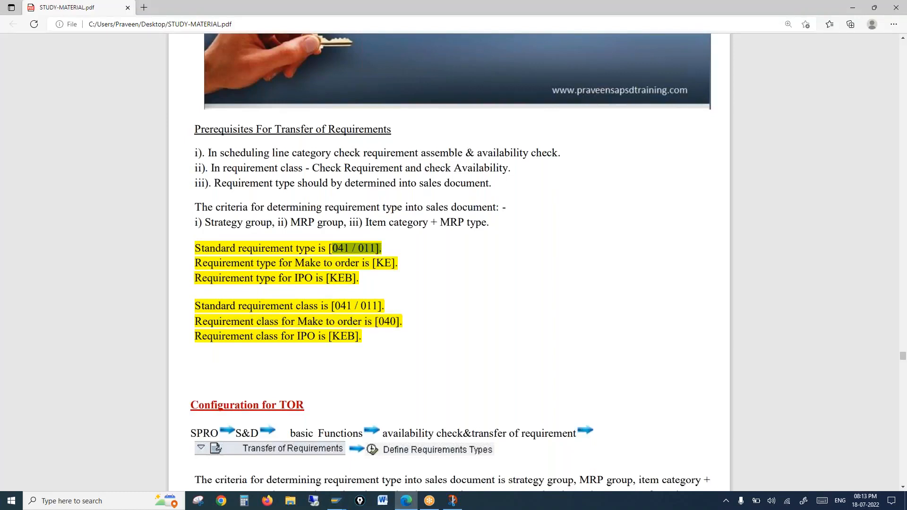
pyautogui.moveTo(332, 307); pyautogui.dragTo(388, 307)
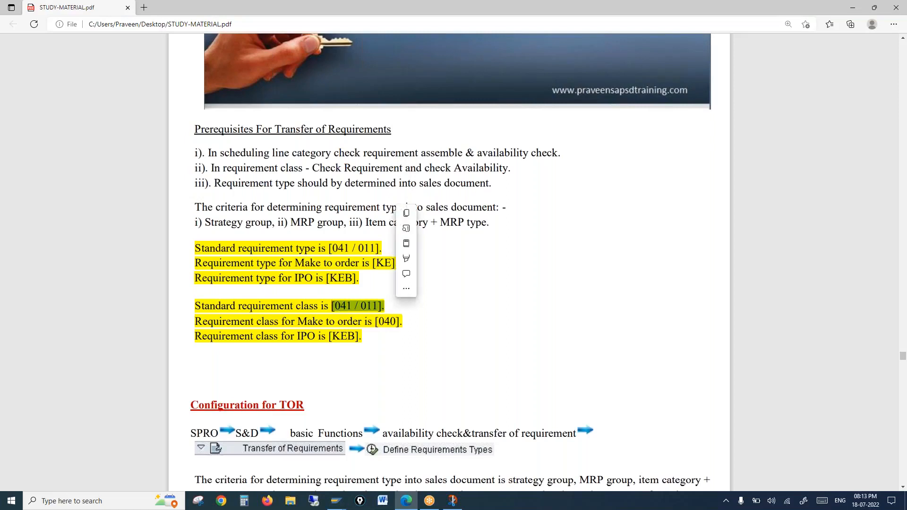
pyautogui.moveTo(370, 263); pyautogui.dragTo(388, 264)
pyautogui.moveTo(376, 321); pyautogui.dragTo(388, 321)
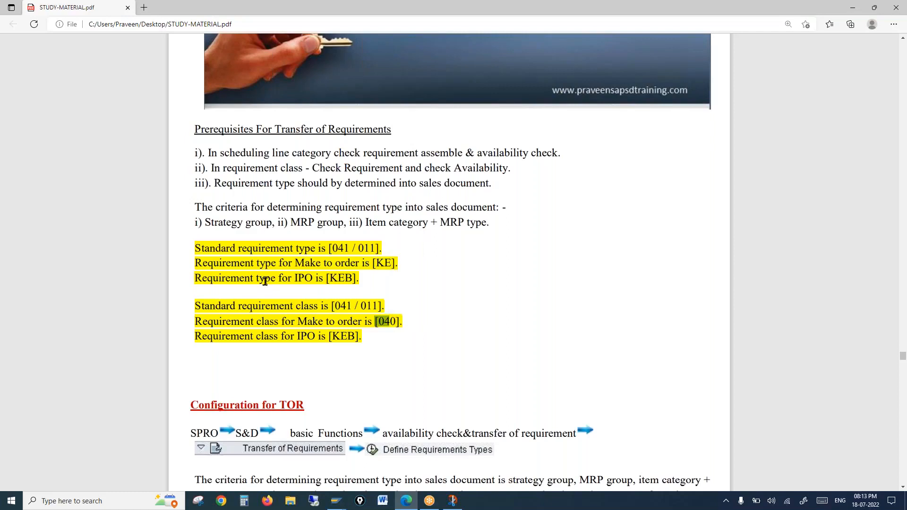
# Highlight the IPO requirement type and class KEB, then return to SAP's strategy details.
pyautogui.moveTo(265, 281); pyautogui.dragTo(362, 280)
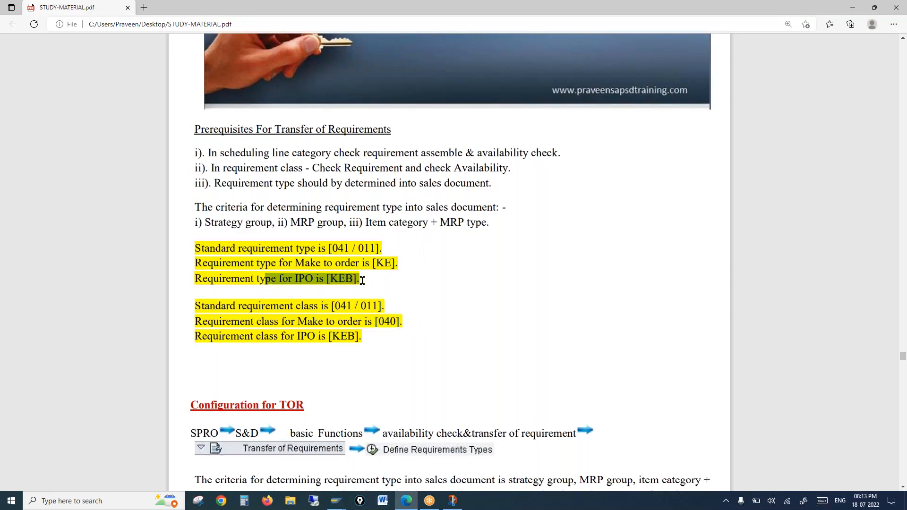
pyautogui.moveTo(322, 337); pyautogui.dragTo(365, 336)
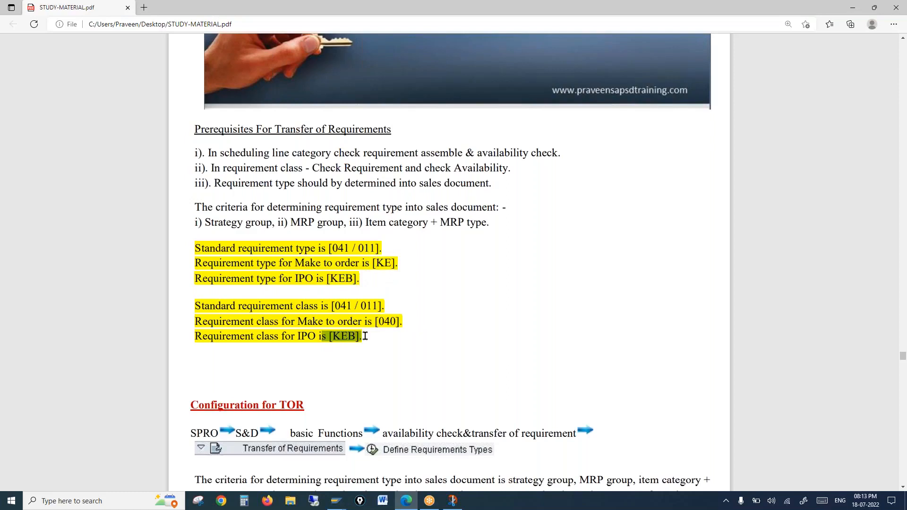
pyautogui.click(273, 338)
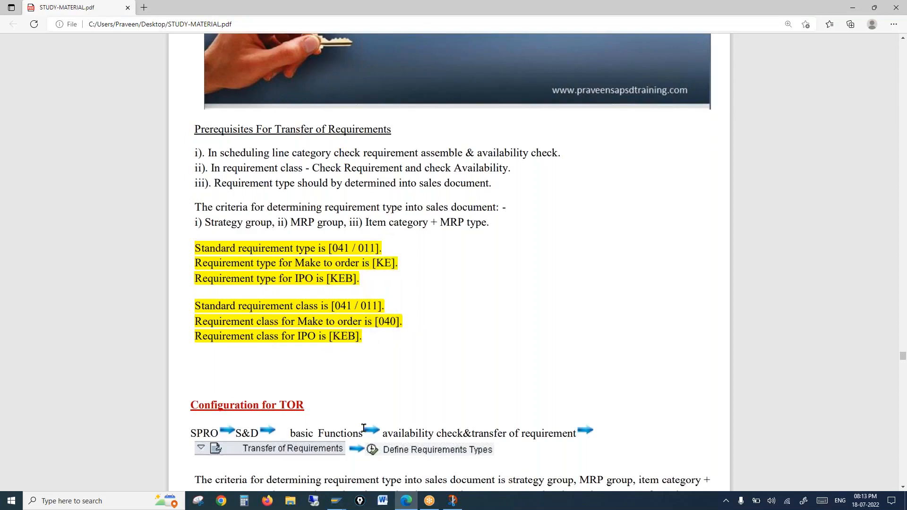
pyautogui.click(341, 503)
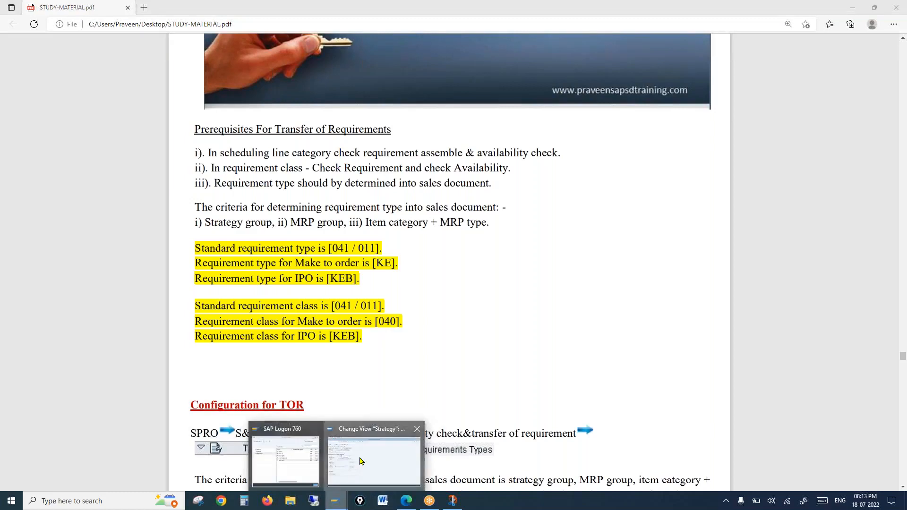
pyautogui.click(357, 461)
pyautogui.click(127, 188)
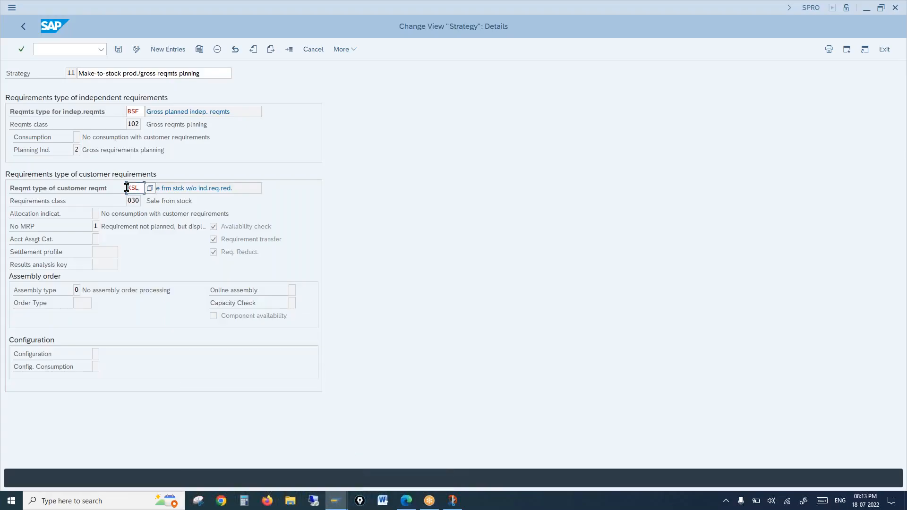
pyautogui.moveTo(127, 188); pyautogui.dragTo(143, 188)
pyautogui.moveTo(127, 201); pyautogui.dragTo(138, 199)
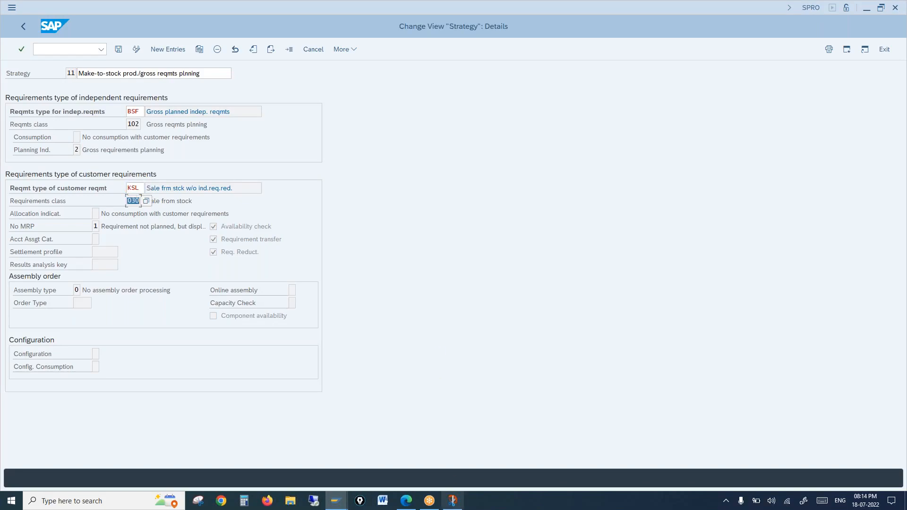
pyautogui.click(454, 501)
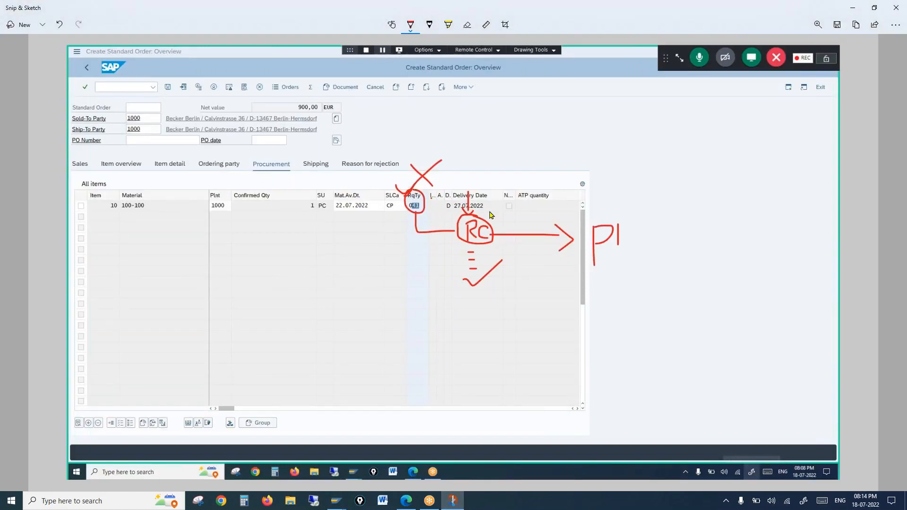
pyautogui.moveTo(335, 506)
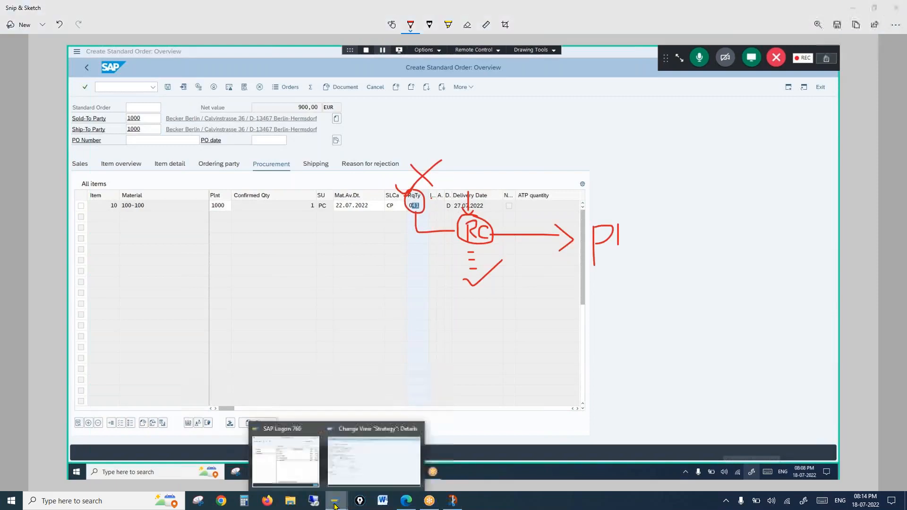
pyautogui.click(345, 461)
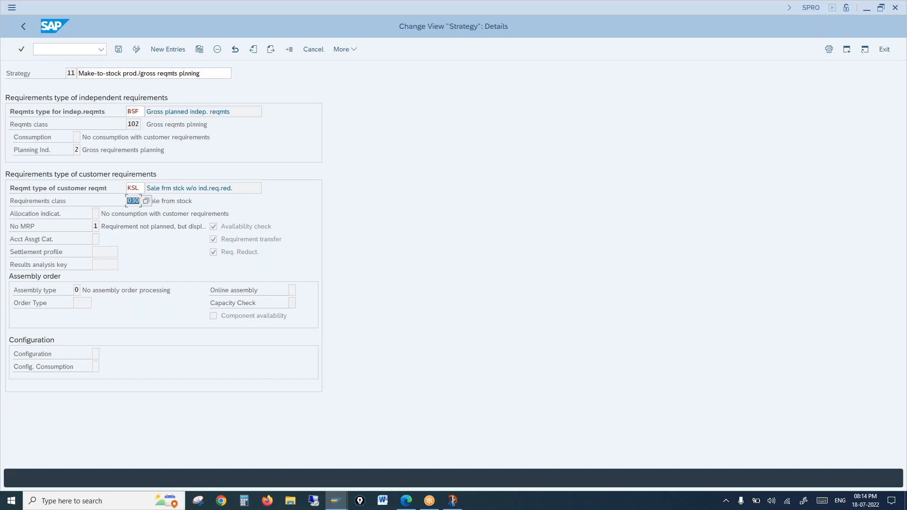
# Leave strategy 11's details via the strategies list back to the Display IMG structure.
pyautogui.click(133, 202)
pyautogui.click(25, 30)
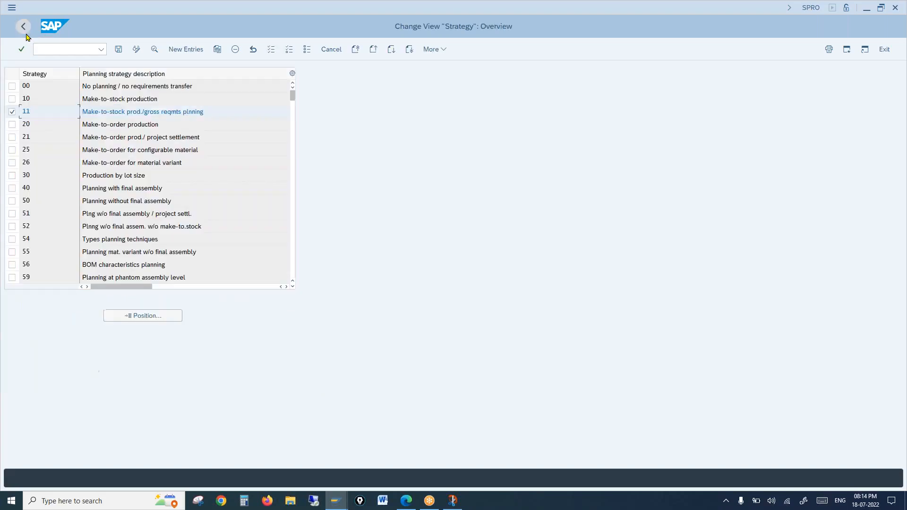
pyautogui.click(24, 26)
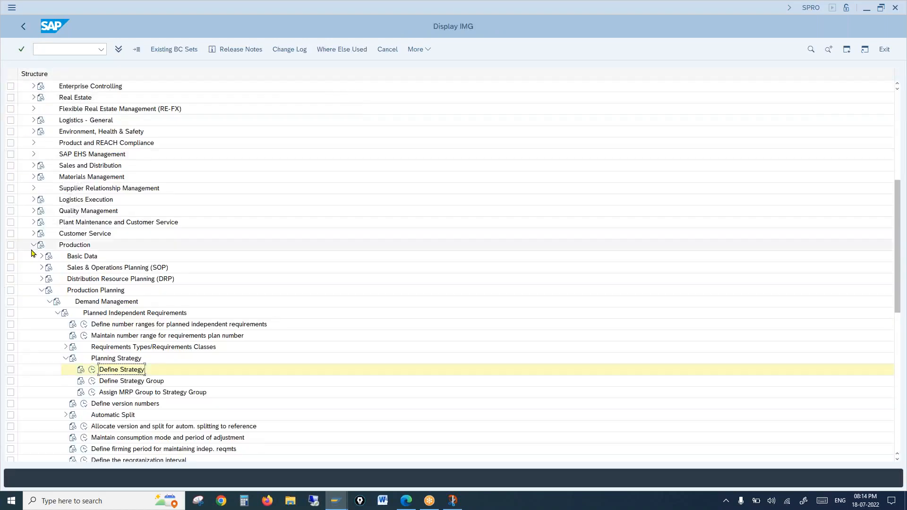
# Collapse Production and expand Sales and Distribution > Basic Functions > Availability Check and Transfer of Requirements > Transfer of Requirements.
pyautogui.click(33, 244)
pyautogui.click(75, 166)
pyautogui.click(33, 166)
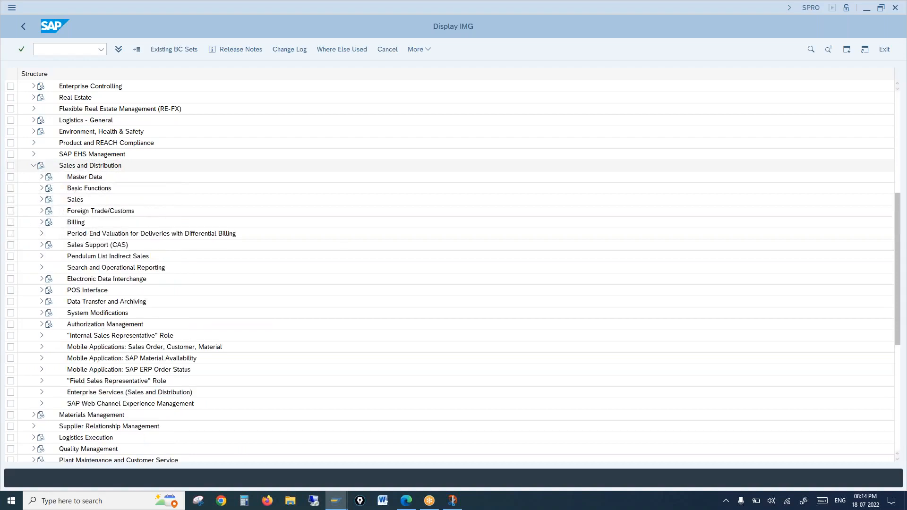
pyautogui.click(42, 188)
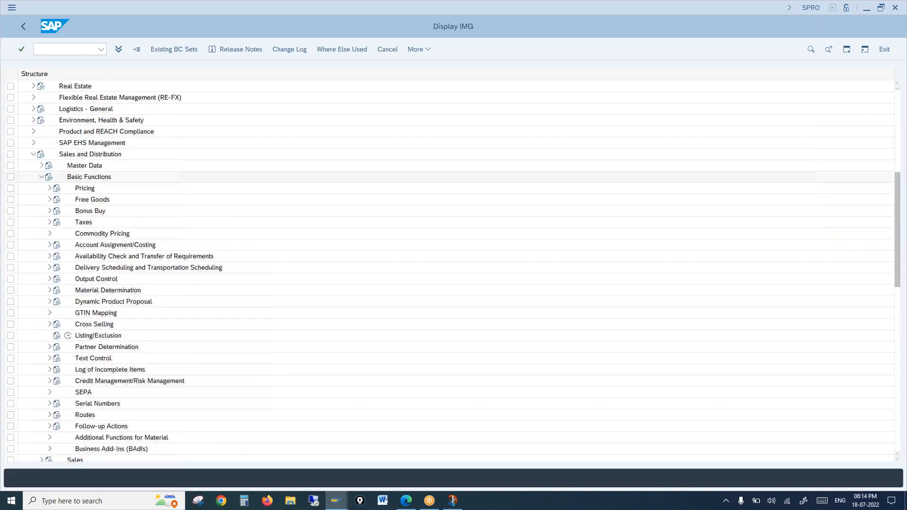
pyautogui.click(49, 256)
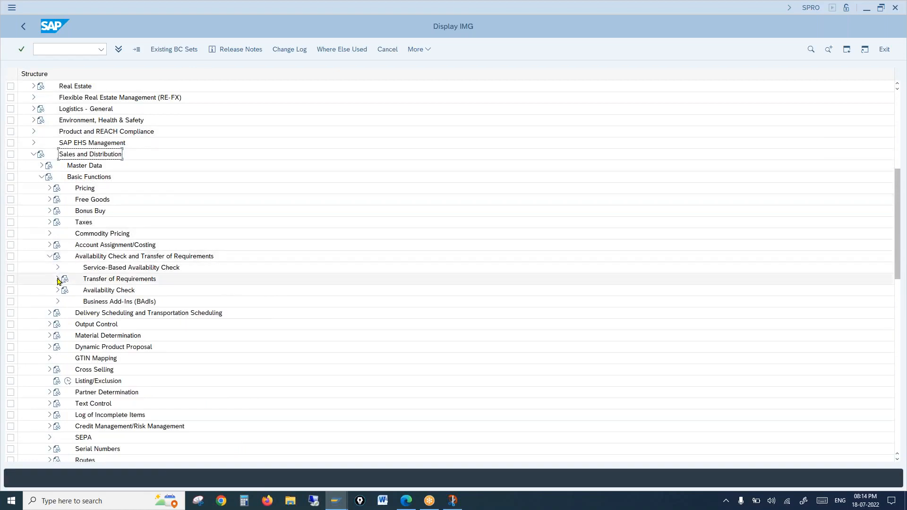
pyautogui.click(58, 279)
pyautogui.click(107, 293)
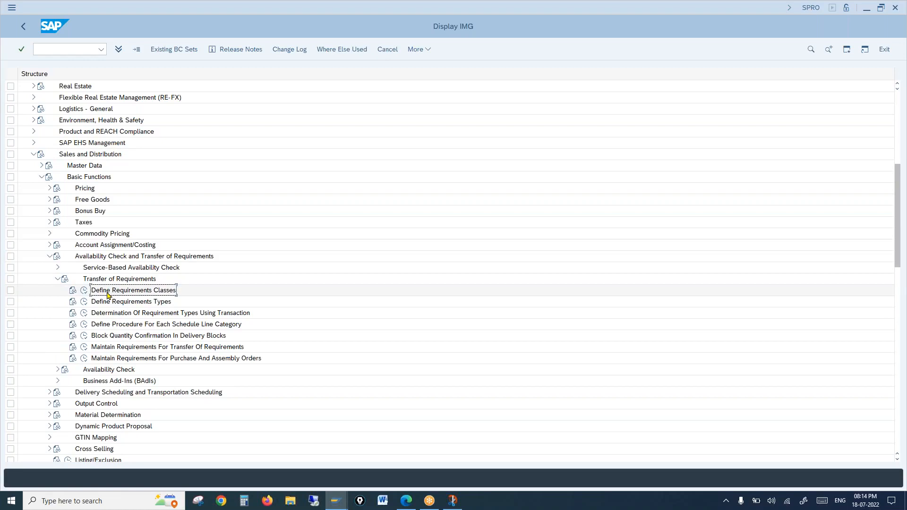
pyautogui.click(126, 305)
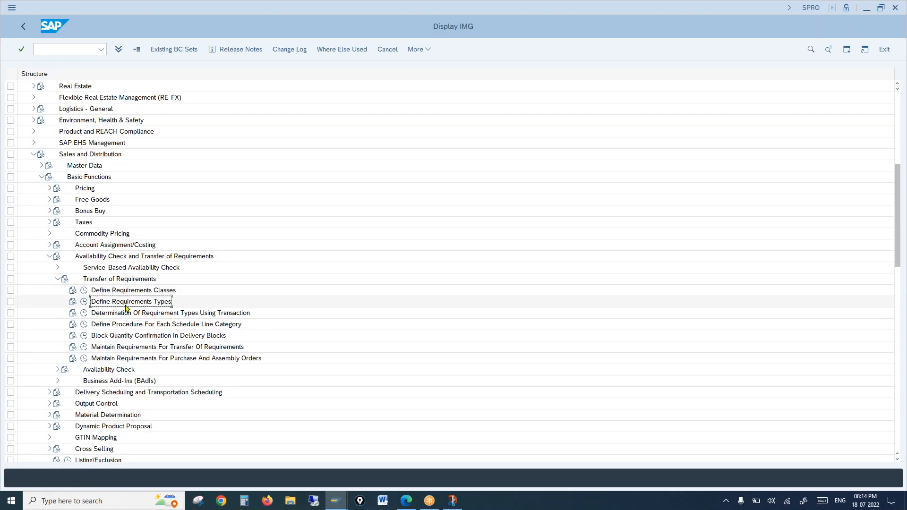
# Open Define Requirements Types and check that KE uses class 040 and KEB uses class KEB.
pyautogui.click(83, 302)
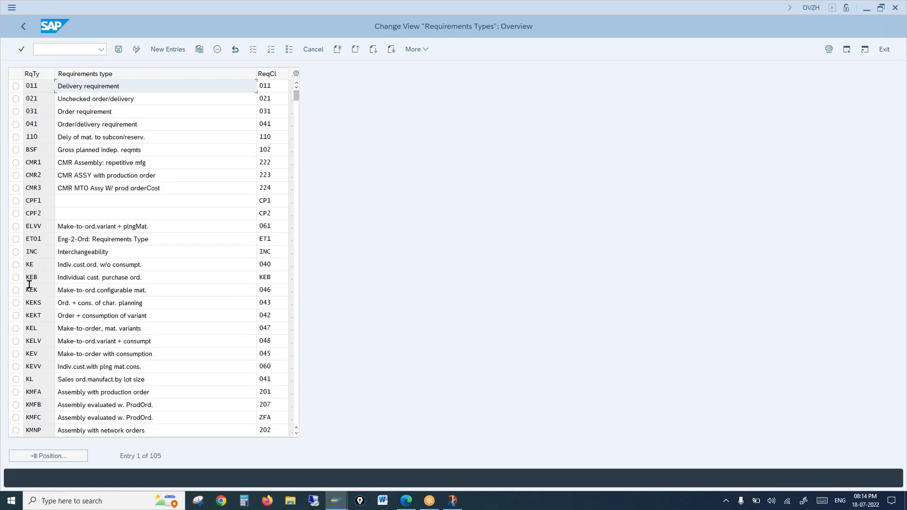
pyautogui.moveTo(43, 263); pyautogui.dragTo(1, 261)
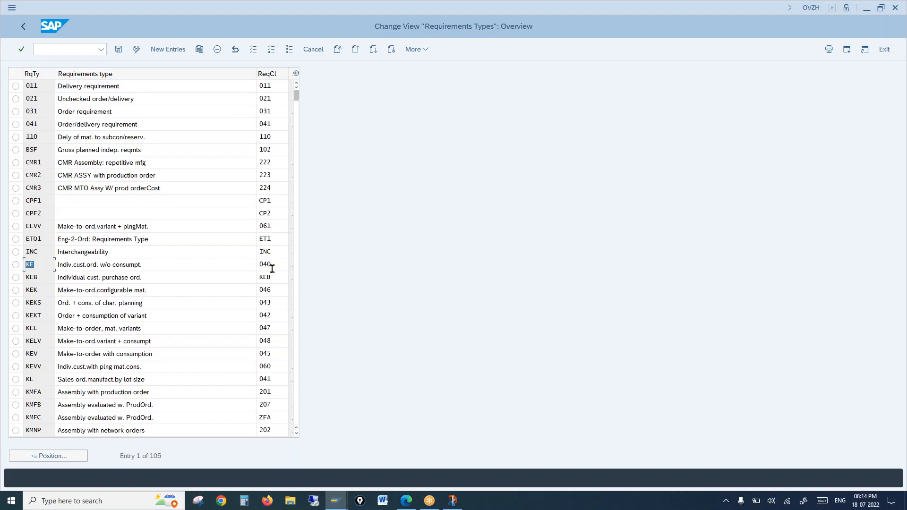
pyautogui.moveTo(275, 266); pyautogui.dragTo(258, 263)
pyautogui.click(276, 267)
pyautogui.click(16, 264)
pyautogui.click(280, 264)
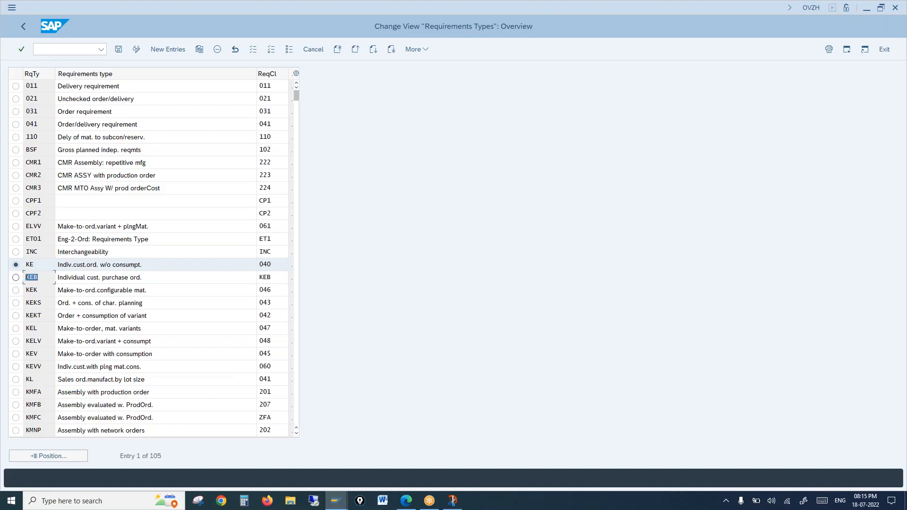
pyautogui.click(273, 276)
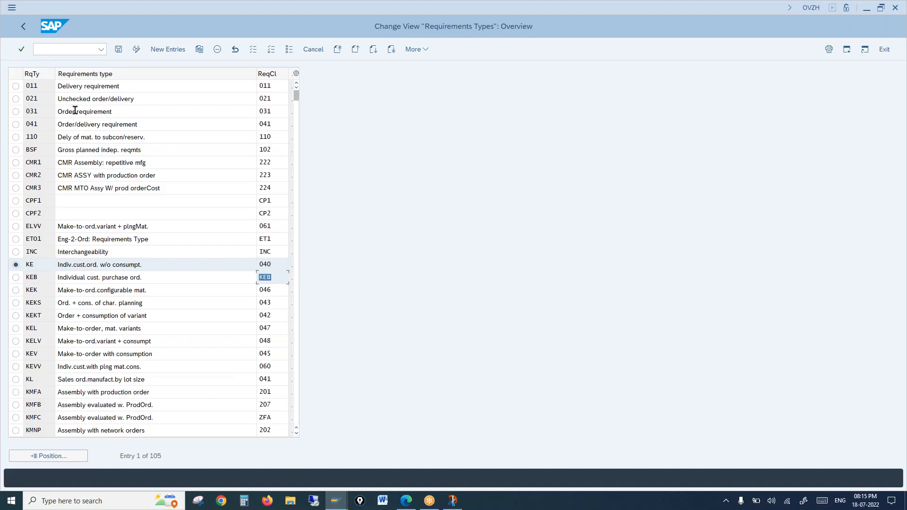
# Check requirement type 041's class 041, then bring up the annotated Snip & Sketch capture.
pyautogui.moveTo(46, 122); pyautogui.dragTo(9, 118)
pyautogui.moveTo(274, 124); pyautogui.dragTo(241, 125)
pyautogui.doubleClick(241, 125)
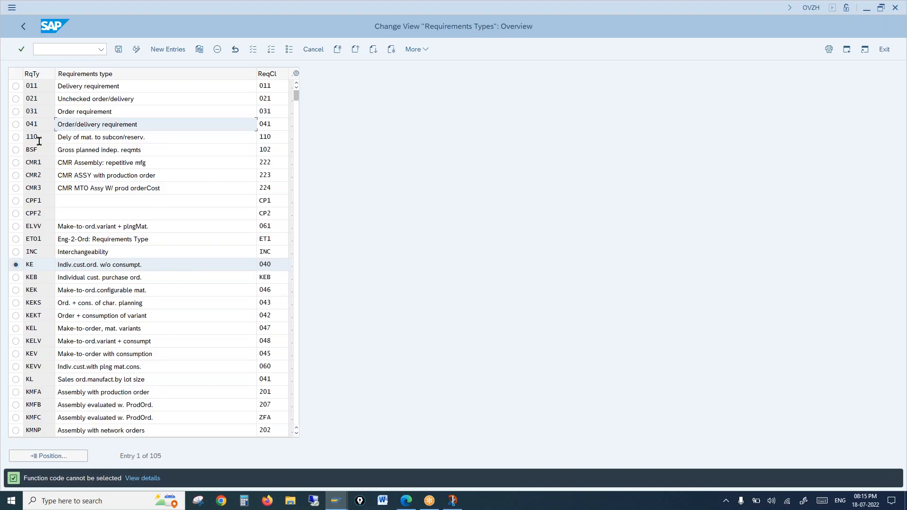
pyautogui.moveTo(44, 123); pyautogui.dragTo(11, 119)
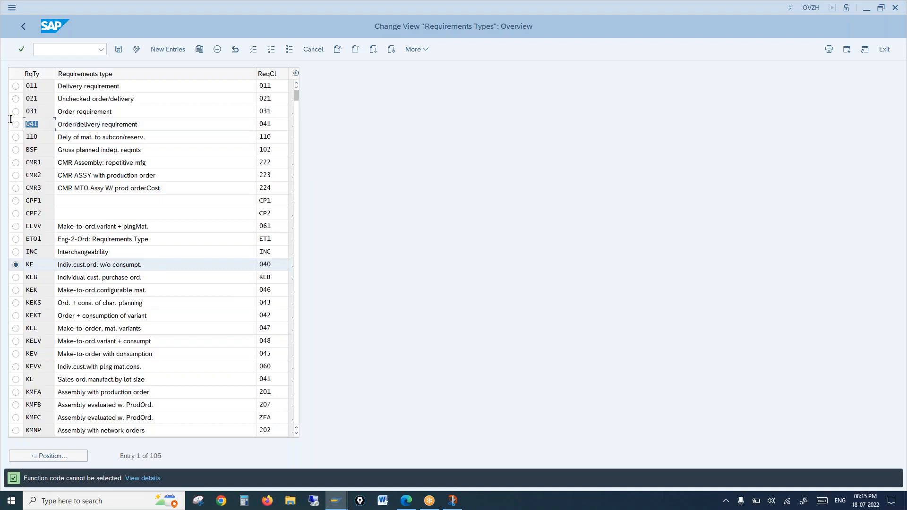
pyautogui.click(276, 121)
pyautogui.hotkey('shift', 'Home')
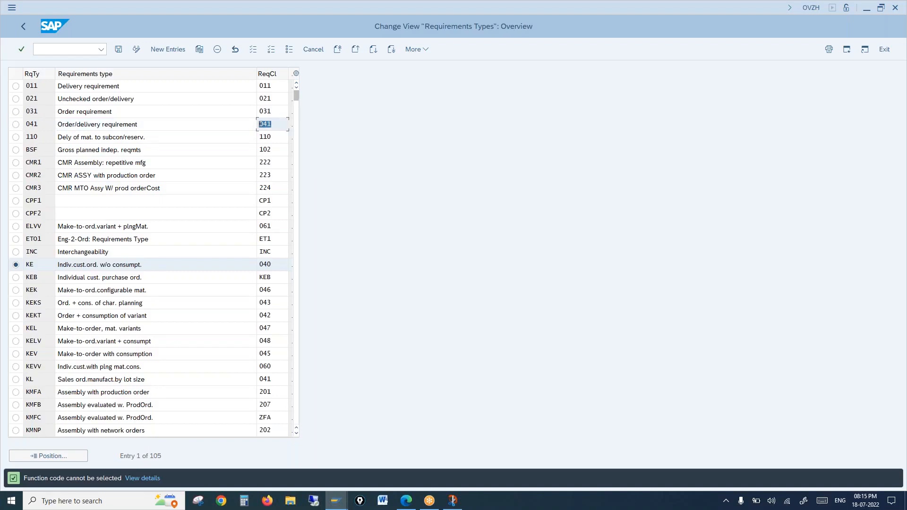
pyautogui.click(452, 500)
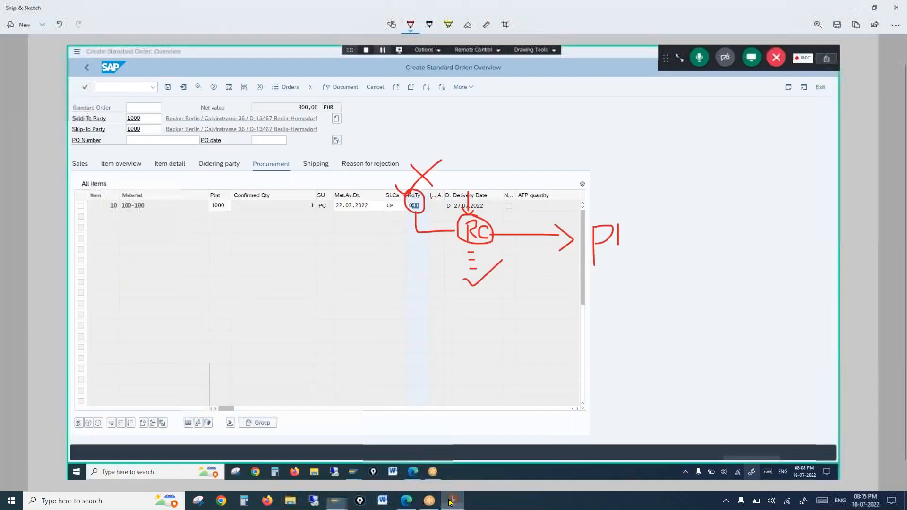
# Circle Rc in red on the sketch, then bring SAP's requirements types table back.
pyautogui.moveTo(478, 198)
pyautogui.mouseDown()
pyautogui.moveTo(457, 243)
pyautogui.moveTo(484, 195)
pyautogui.moveTo(466, 197)
pyautogui.mouseUp()
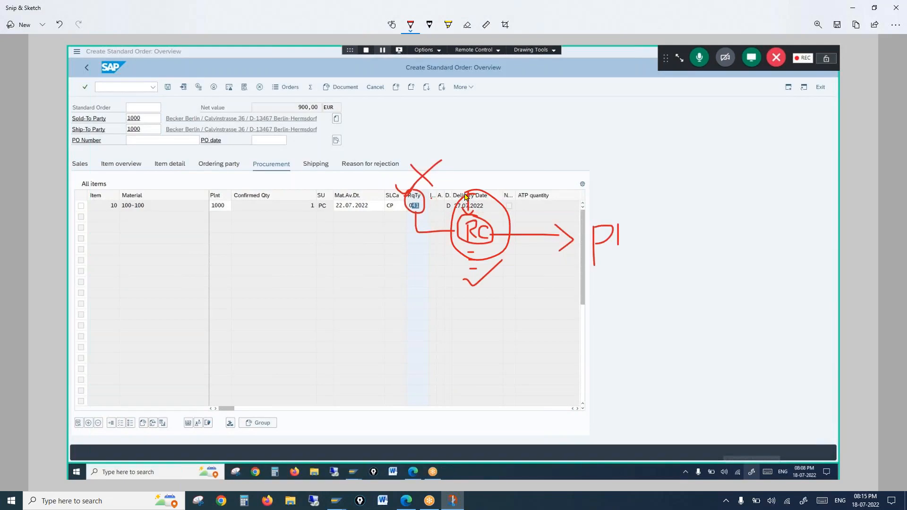
pyautogui.click(334, 502)
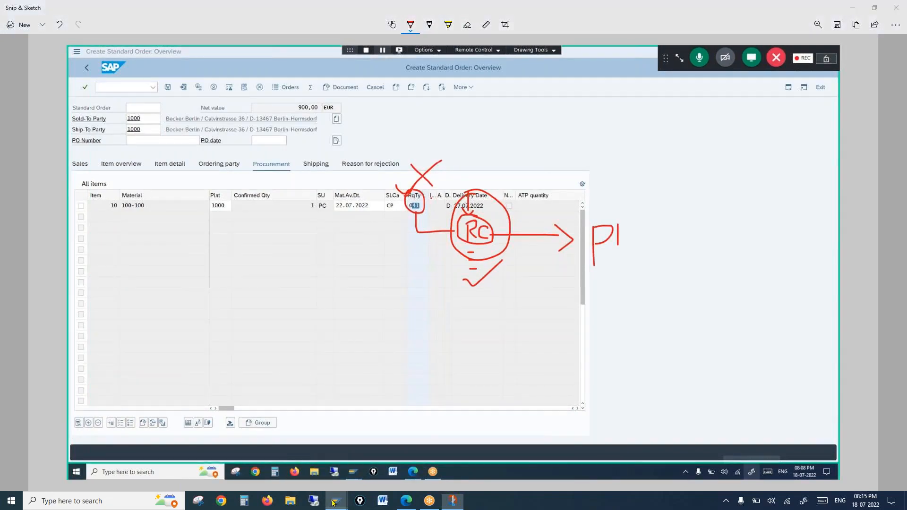
pyautogui.click(381, 460)
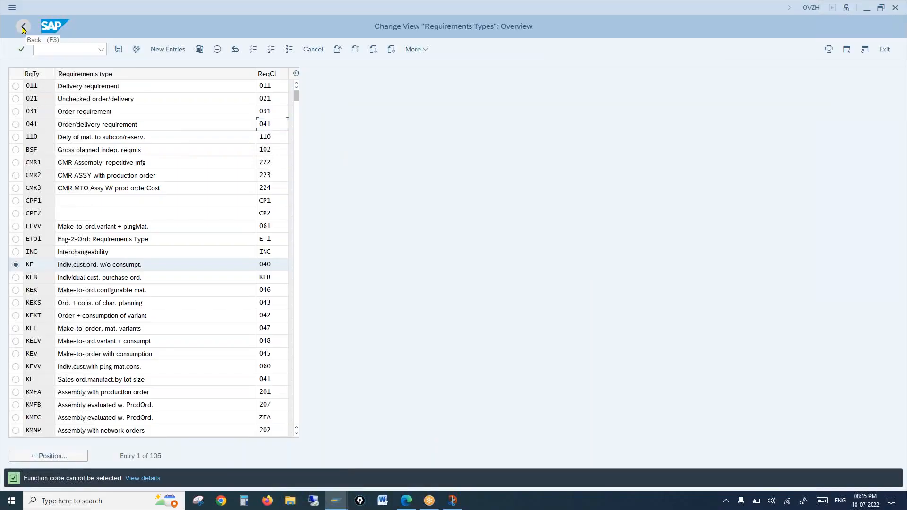
# Open Define Requirements Classes, view class 041 Order/delivery reqmt details, then switch to the PDF.
pyautogui.click(23, 29)
pyautogui.click(111, 290)
pyautogui.click(83, 291)
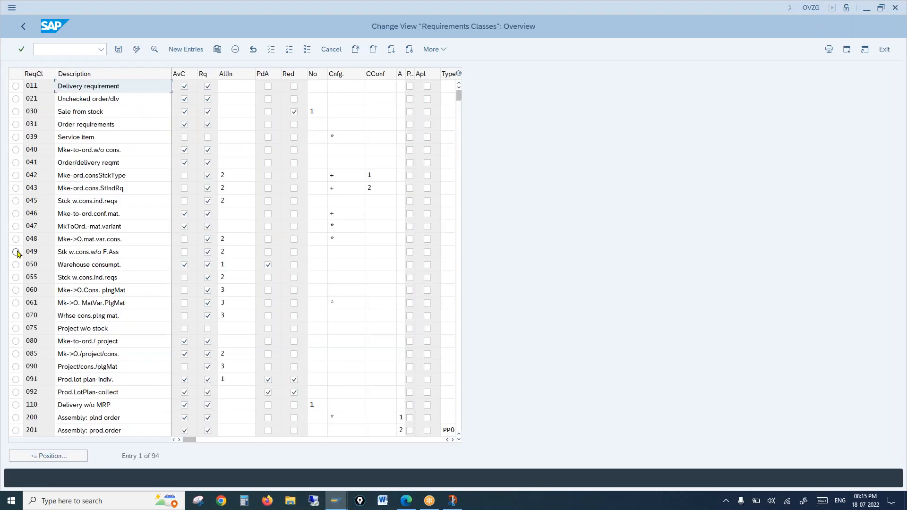
pyautogui.click(16, 163)
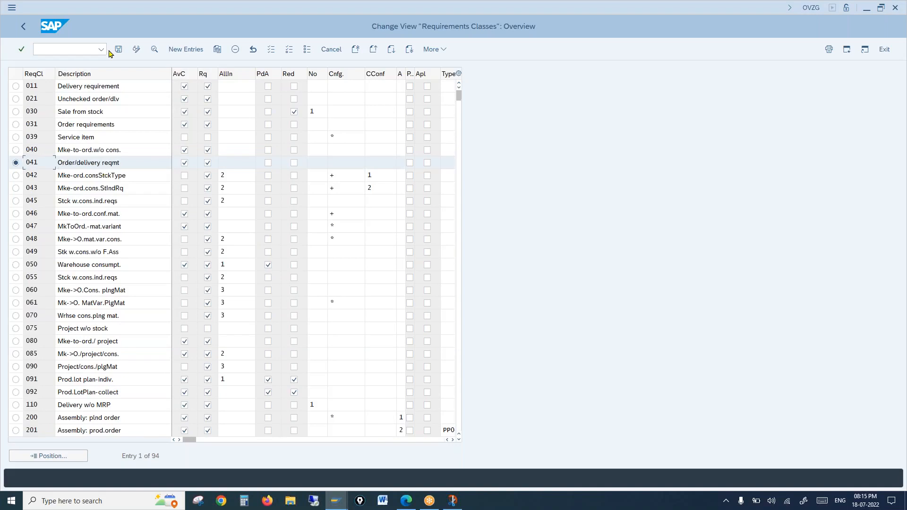
pyautogui.click(155, 50)
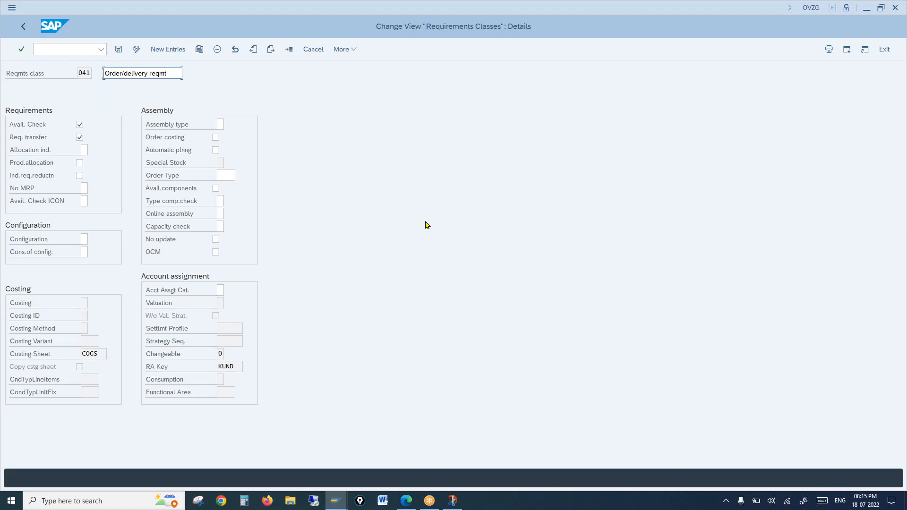
pyautogui.click(406, 500)
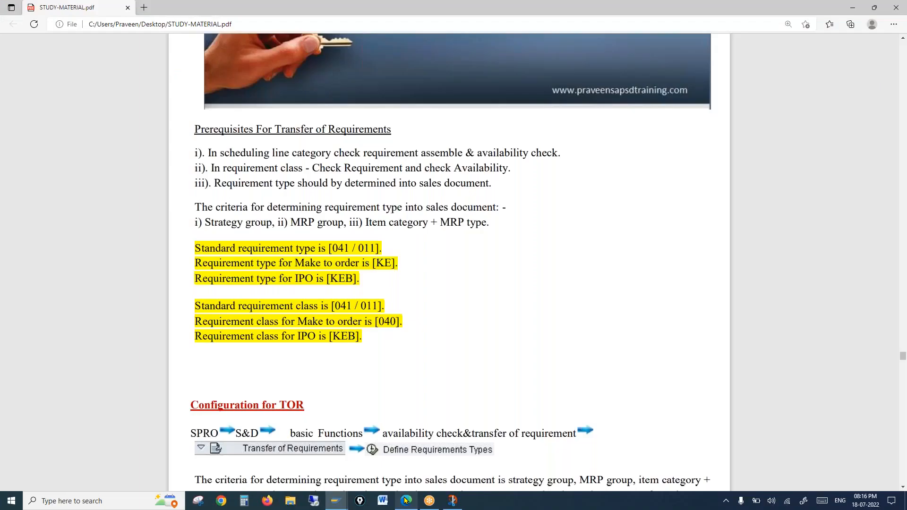
# Mark CO in the PDF's integration heading, then return to SAP's class 041 details.
pyautogui.scroll(10, 482, 229)
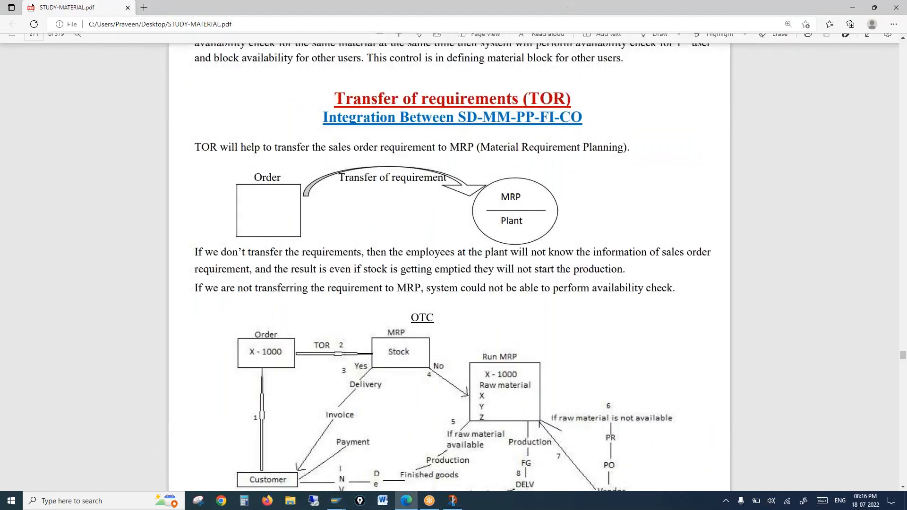
pyautogui.moveTo(560, 118); pyautogui.dragTo(581, 121)
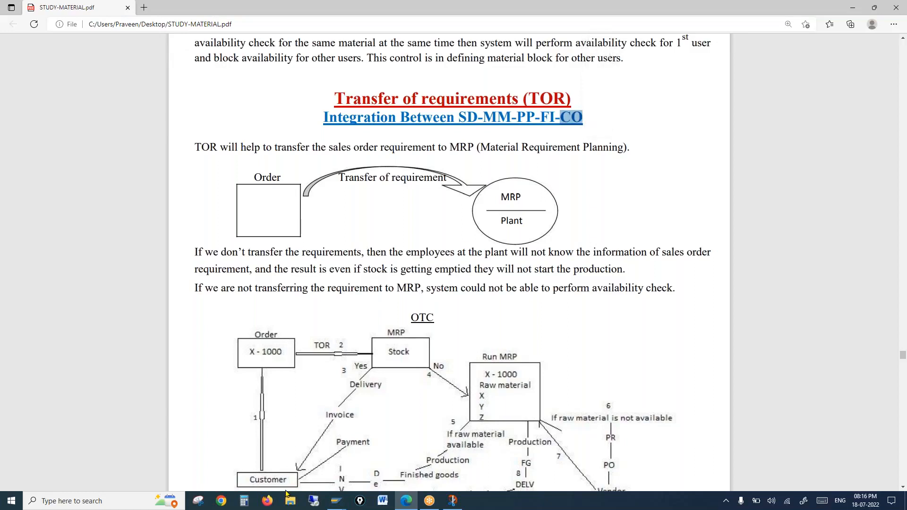
pyautogui.moveTo(340, 501)
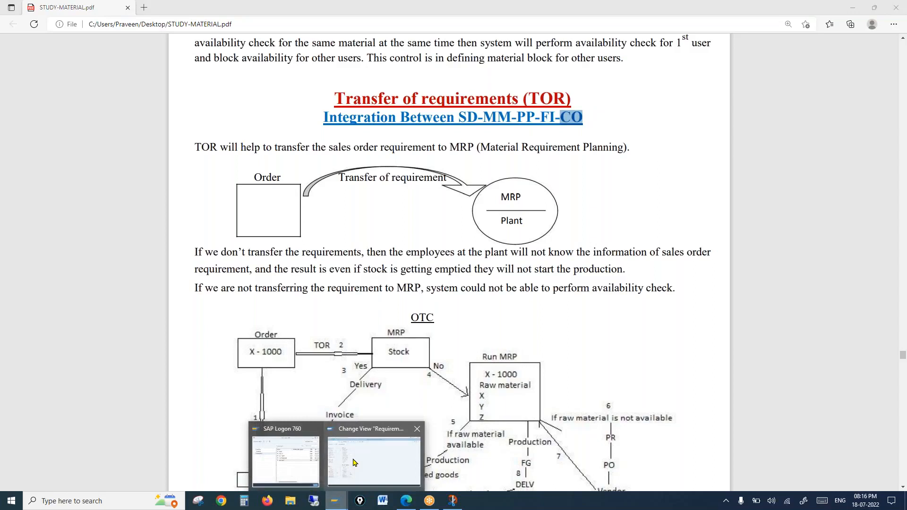
pyautogui.click(355, 457)
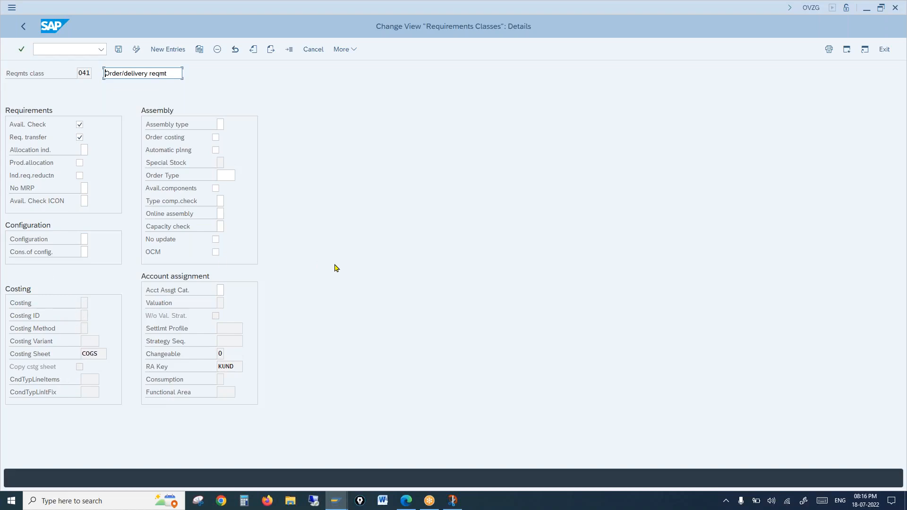
# Mark the 'Requirement and check Availability' prerequisite in the notes, then return to class 041 in SAP.
pyautogui.click(411, 502)
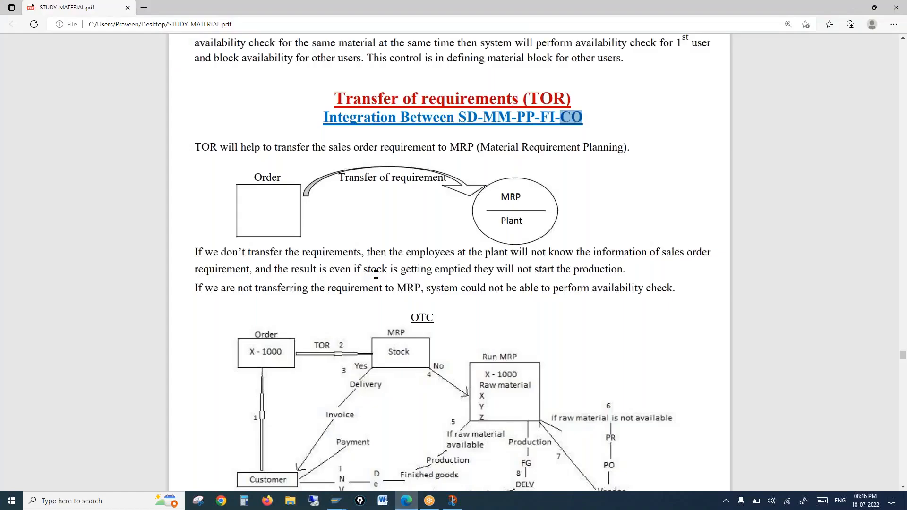
pyautogui.scroll(-10, 376, 274)
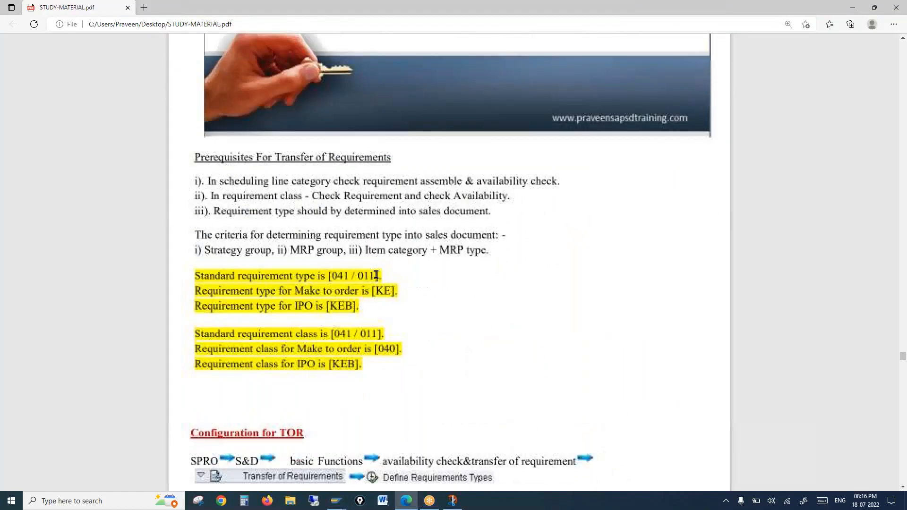
pyautogui.moveTo(343, 196); pyautogui.dragTo(506, 198)
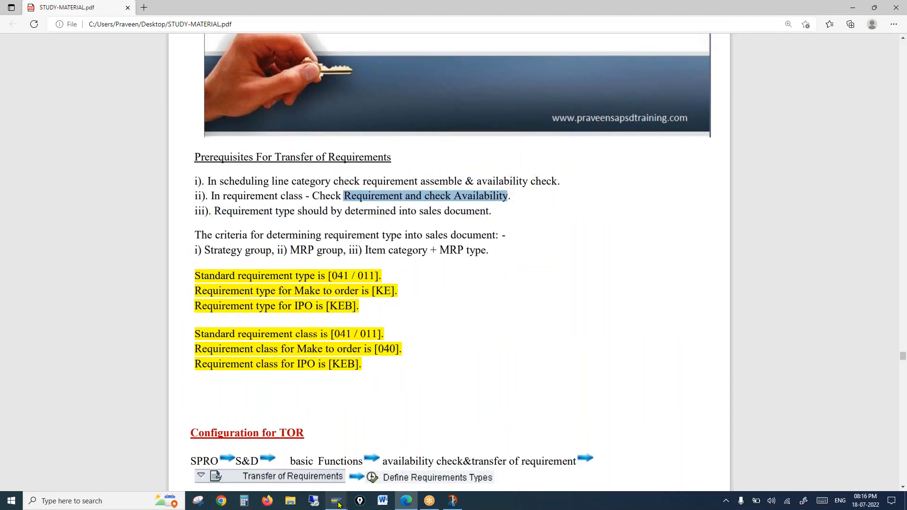
pyautogui.moveTo(336, 501)
pyautogui.click(362, 463)
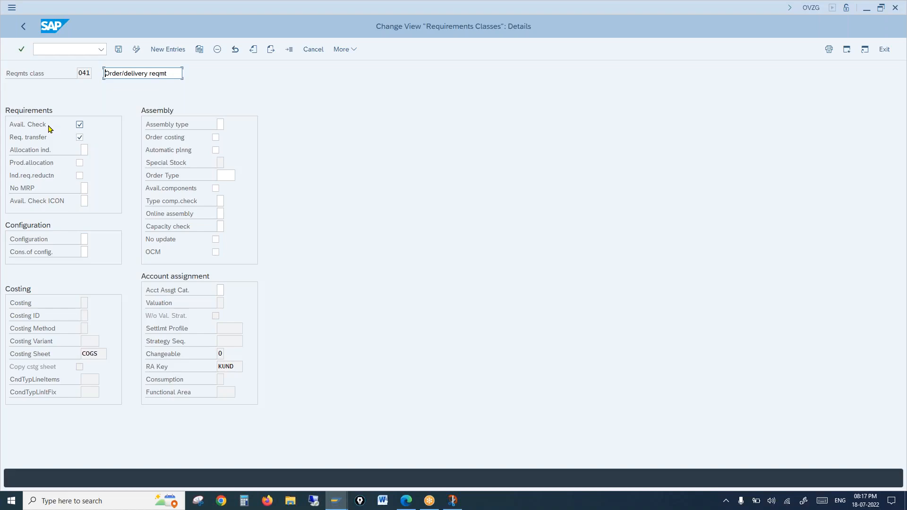
# Back in the Requirements Classes list, swap selection from 041 to 040 and view its details.
pyautogui.click(23, 26)
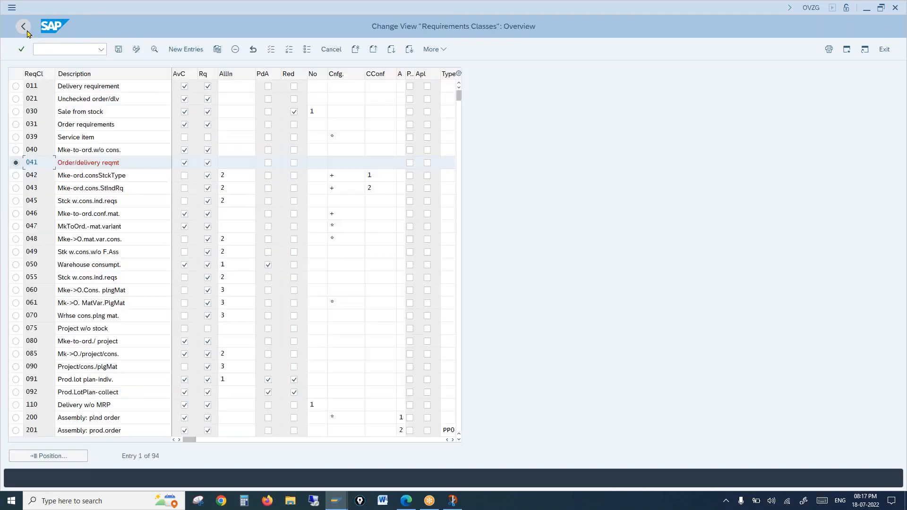
pyautogui.click(15, 163)
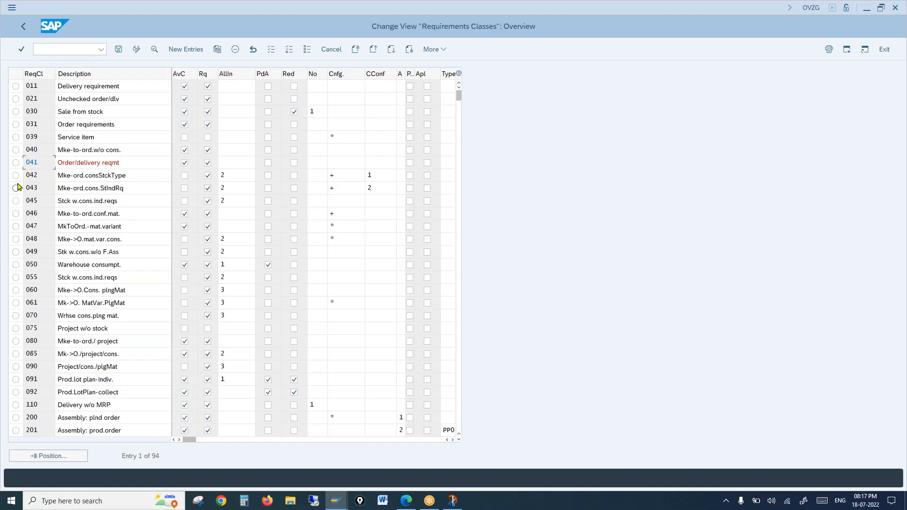
pyautogui.click(16, 149)
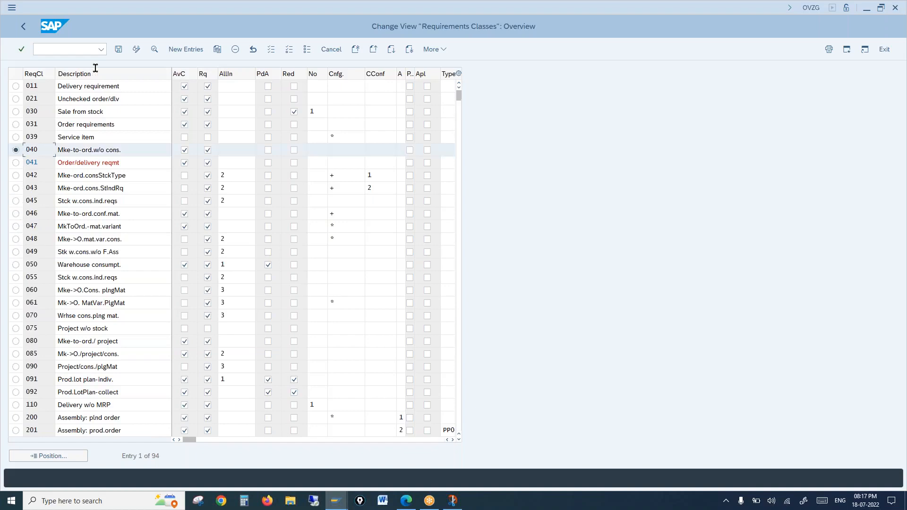
pyautogui.click(155, 49)
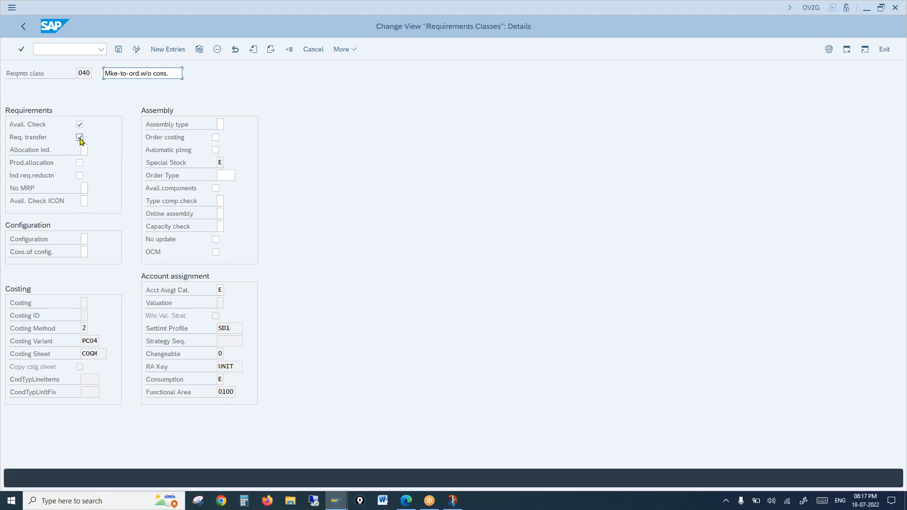
pyautogui.click(219, 162)
pyautogui.click(185, 164)
pyautogui.click(138, 73)
pyautogui.moveTo(140, 73); pyautogui.dragTo(95, 82)
pyautogui.click(218, 289)
pyautogui.doubleClick(218, 291)
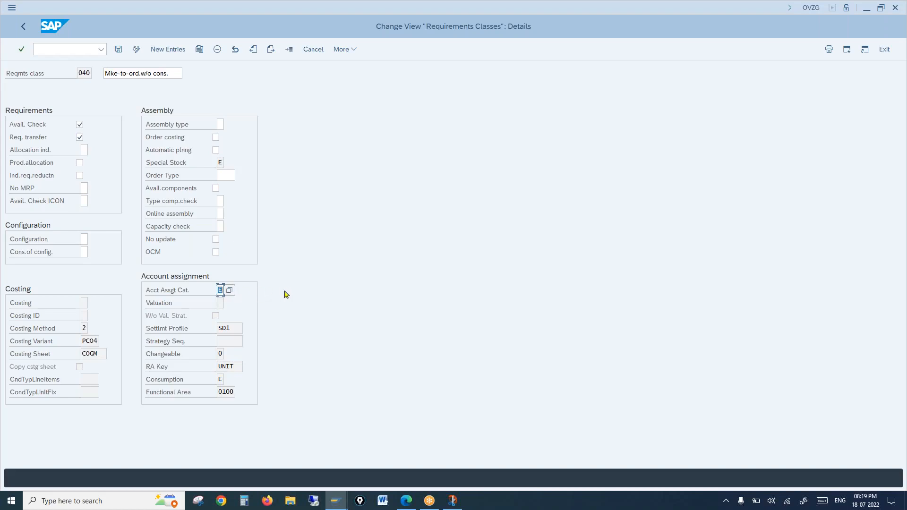
pyautogui.click(229, 290)
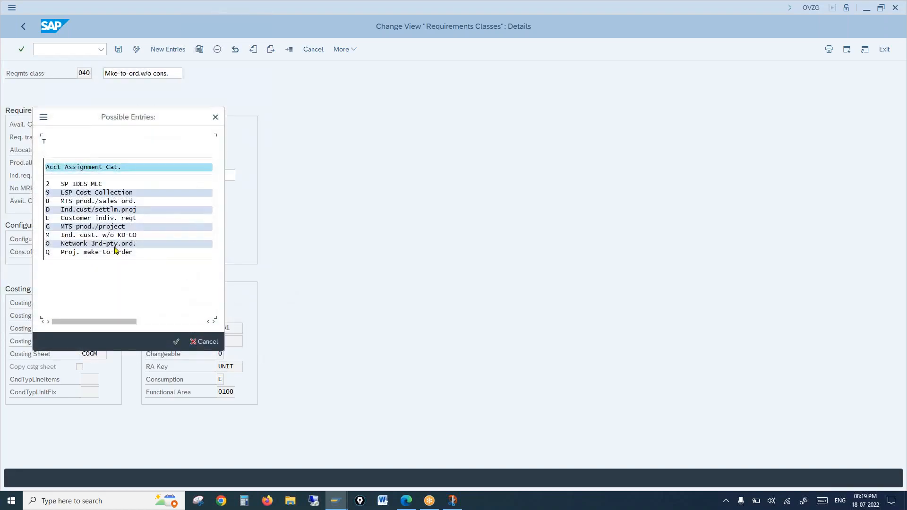
pyautogui.click(100, 237)
pyautogui.click(172, 237)
pyautogui.click(124, 219)
pyautogui.click(106, 238)
pyautogui.click(215, 117)
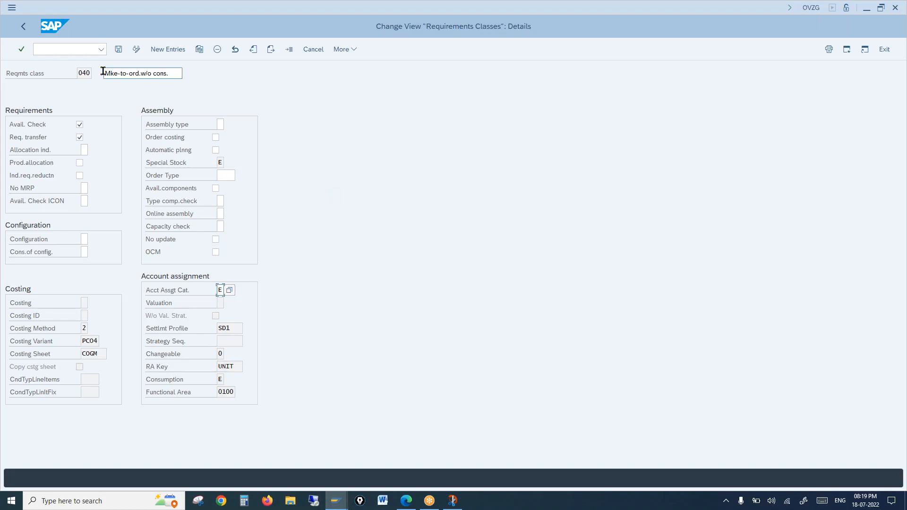
# Back out to the Transfer of Requirements activities, point at types and classes, then open the PDF.
pyautogui.click(27, 32)
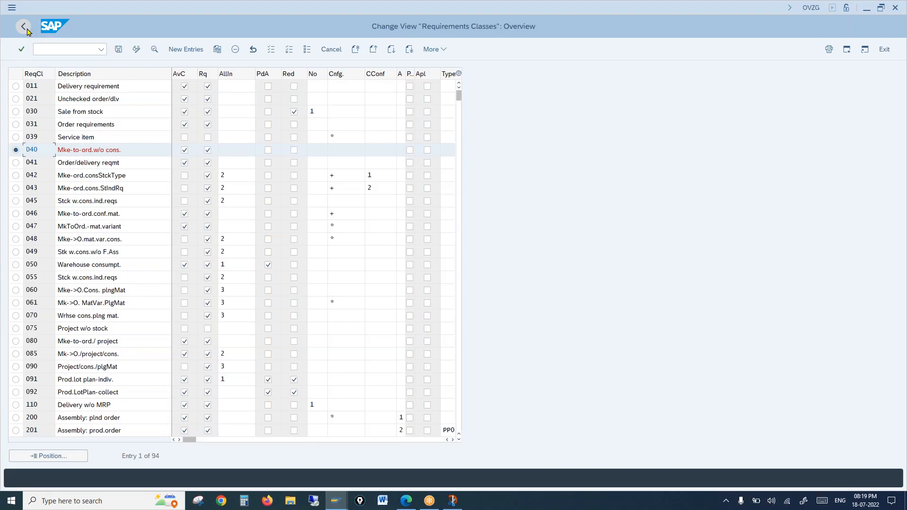
pyautogui.click(27, 32)
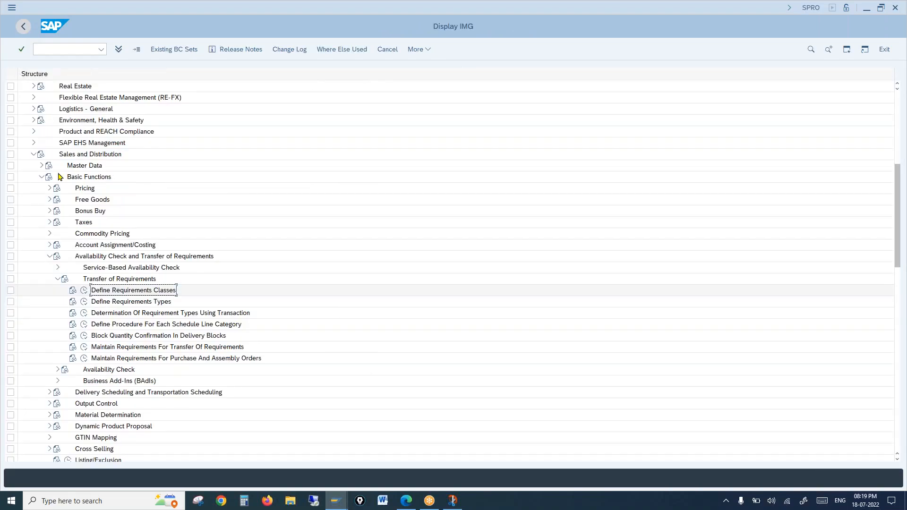
pyautogui.click(146, 305)
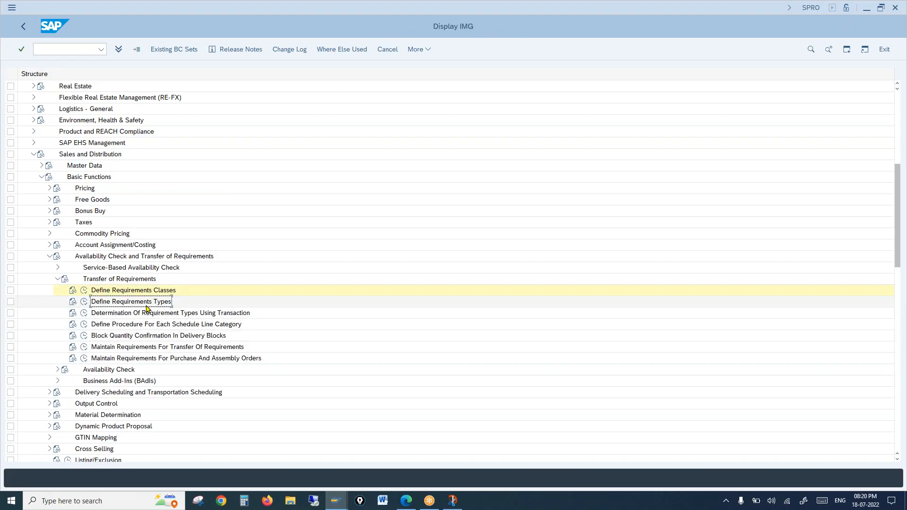
pyautogui.click(148, 294)
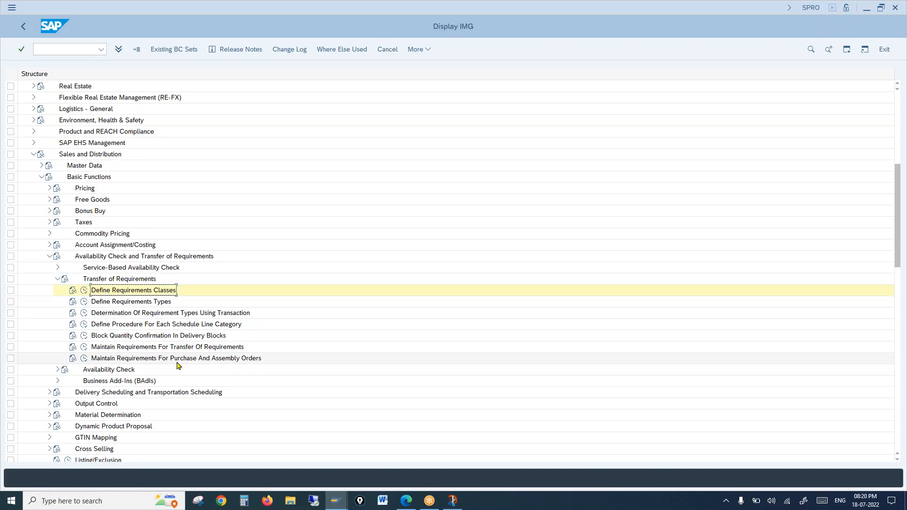
pyautogui.click(405, 502)
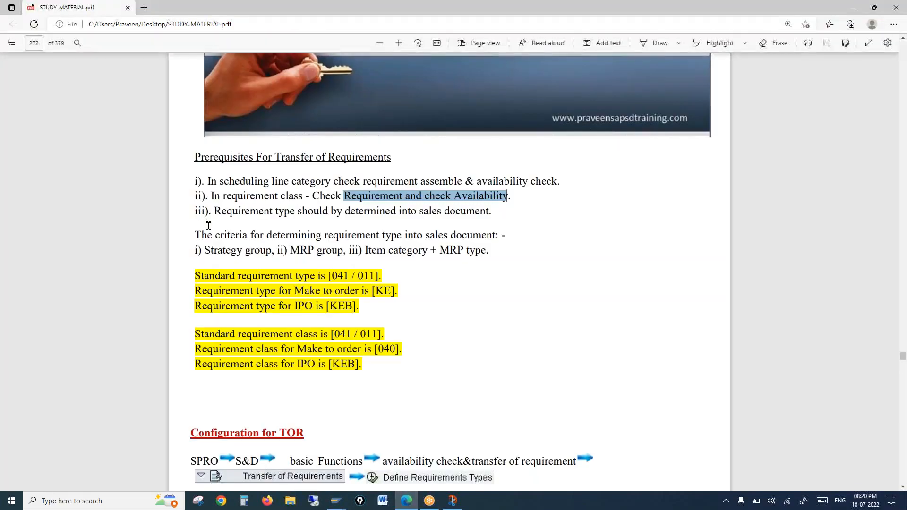
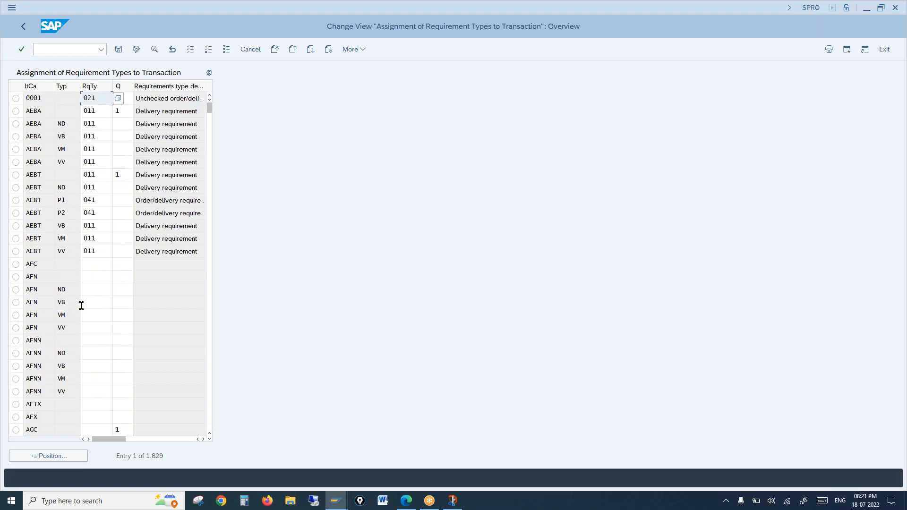
# Open Determination Of Requirement Types Using Transaction and select the origin field of item category 0001 (type 021).
pyautogui.click(44, 98)
pyautogui.click(66, 108)
pyautogui.click(121, 95)
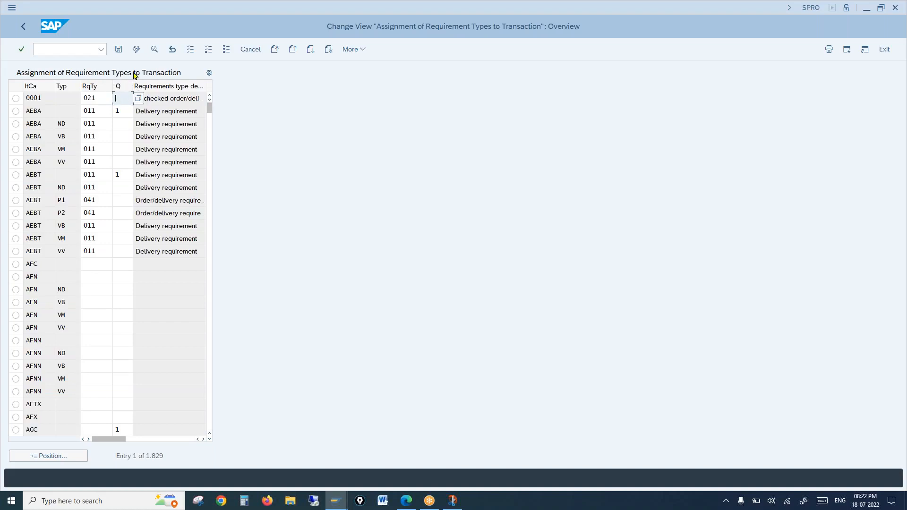
pyautogui.click(139, 102)
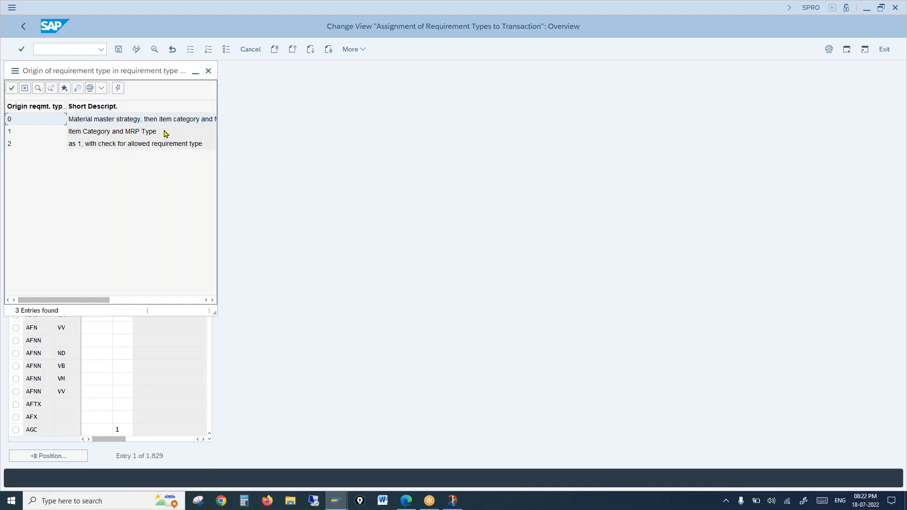
pyautogui.click(207, 72)
pyautogui.click(120, 96)
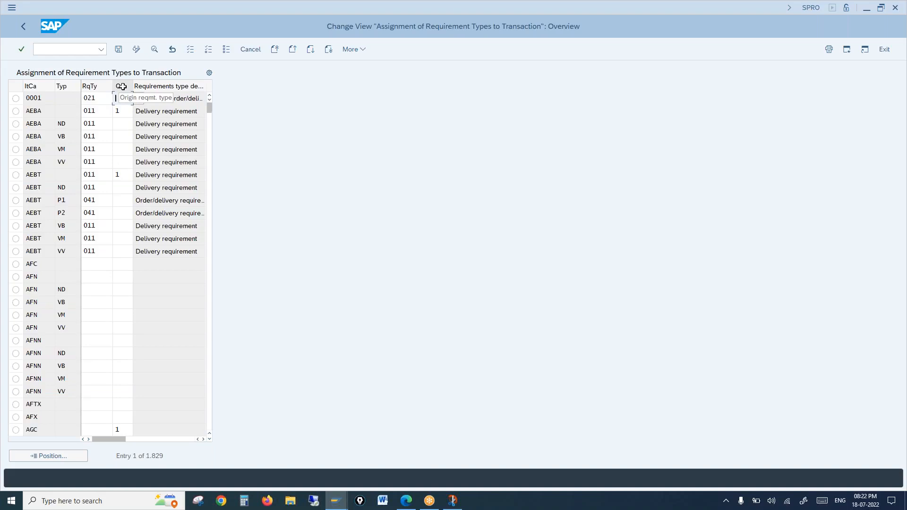
# Return to the IMG tree, mark 'scheduling' in the PDF prerequisites, then switch back to SAP.
pyautogui.click(24, 27)
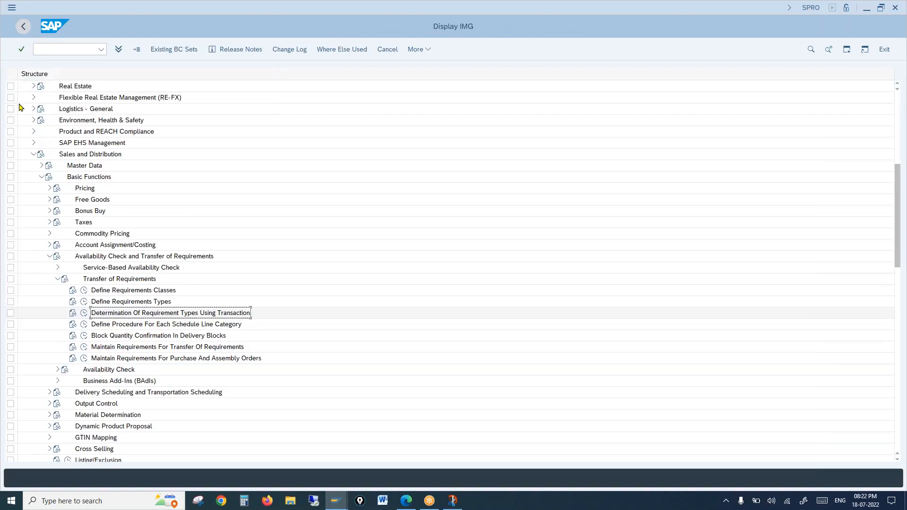
pyautogui.click(159, 326)
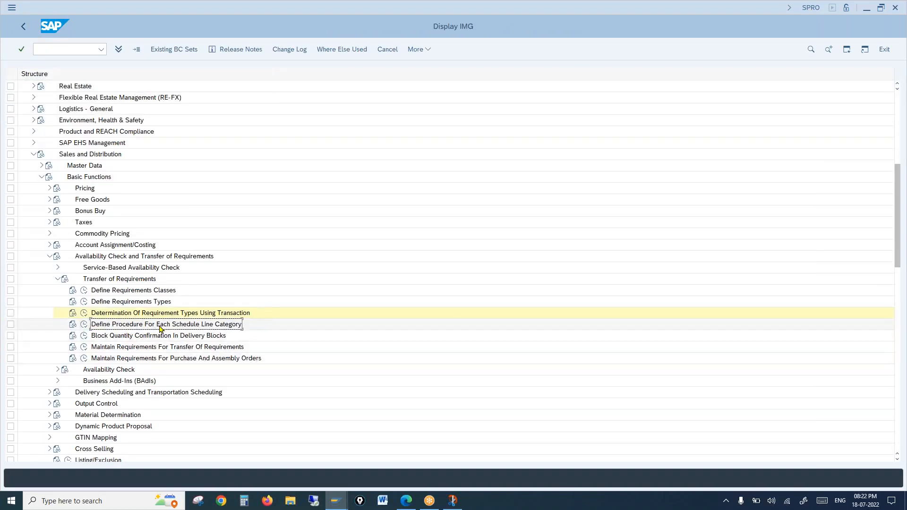
pyautogui.click(405, 500)
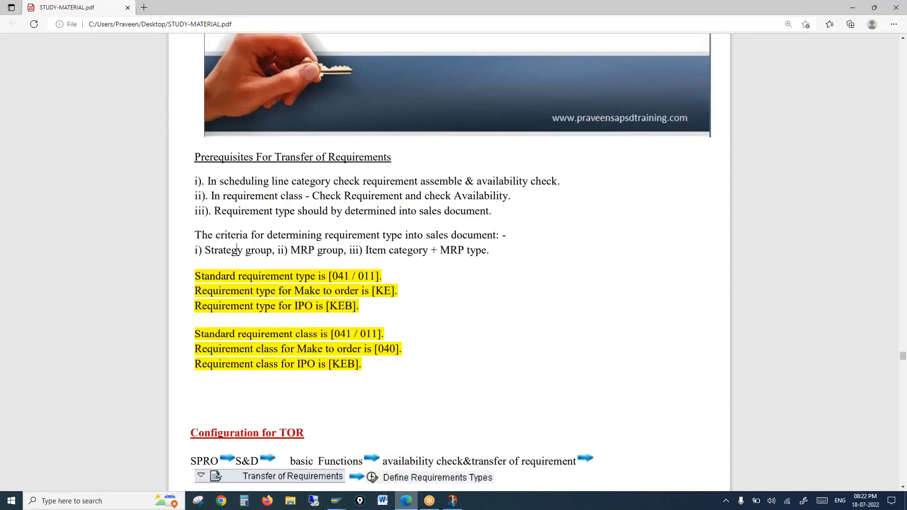
pyautogui.doubleClick(239, 181)
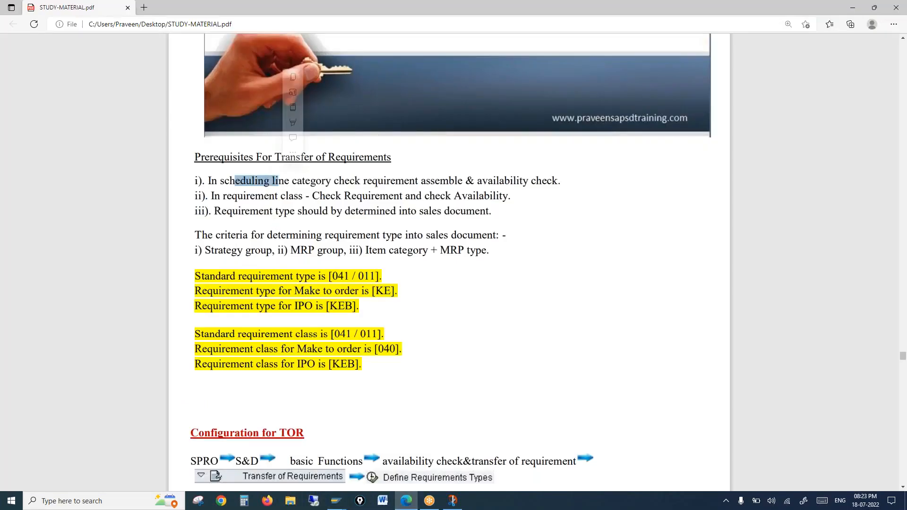
pyautogui.click(417, 185)
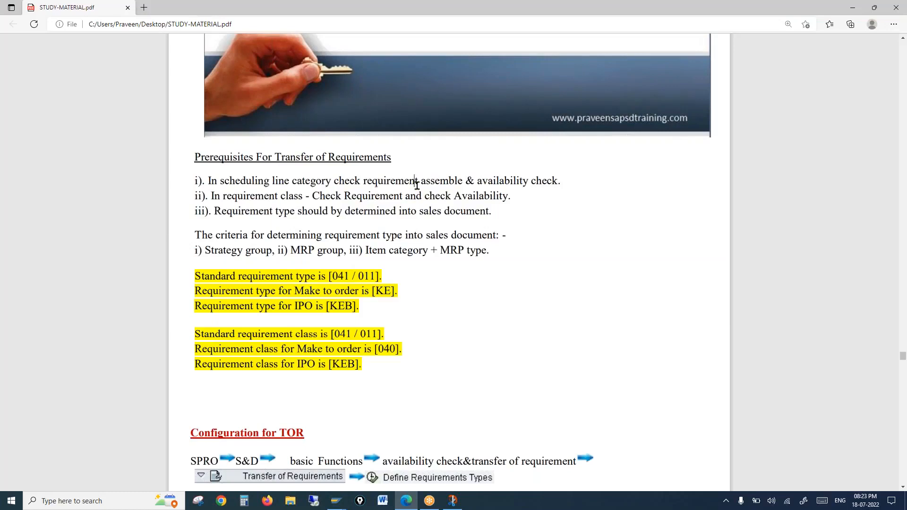
pyautogui.click(336, 504)
pyautogui.click(351, 473)
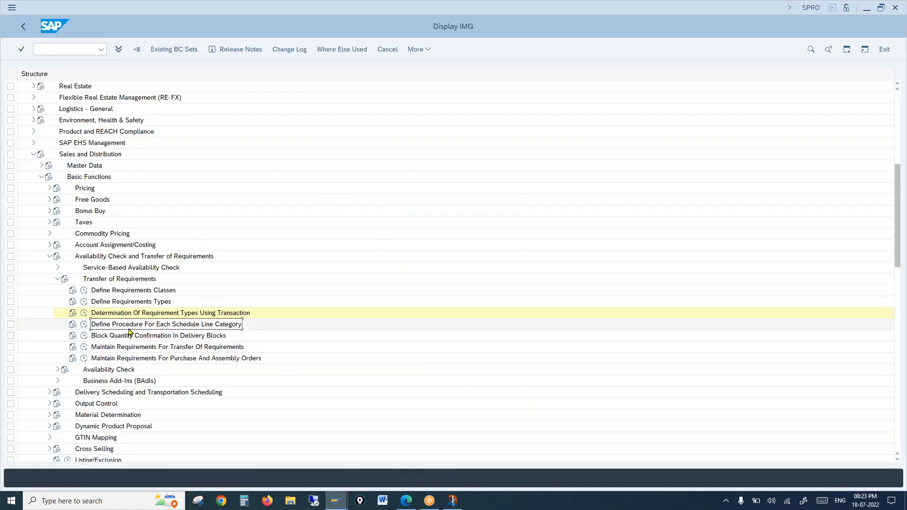
pyautogui.click(84, 325)
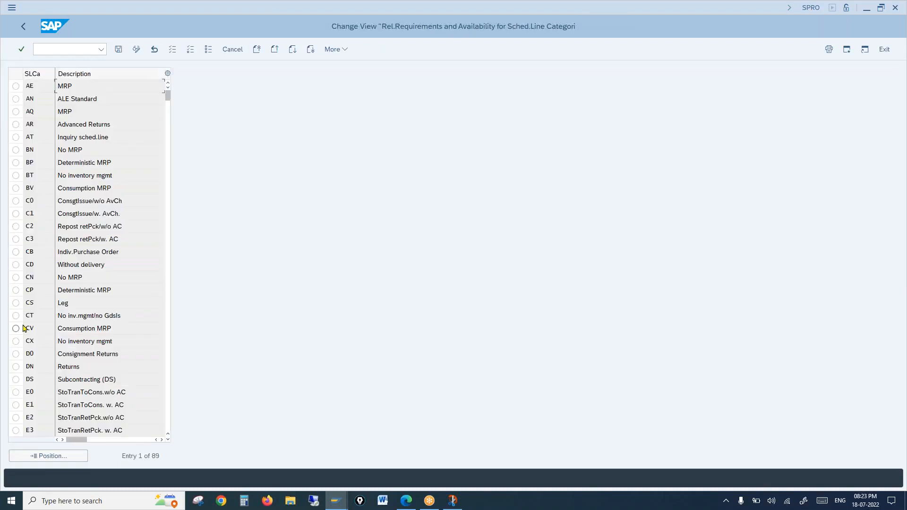
pyautogui.click(162, 440)
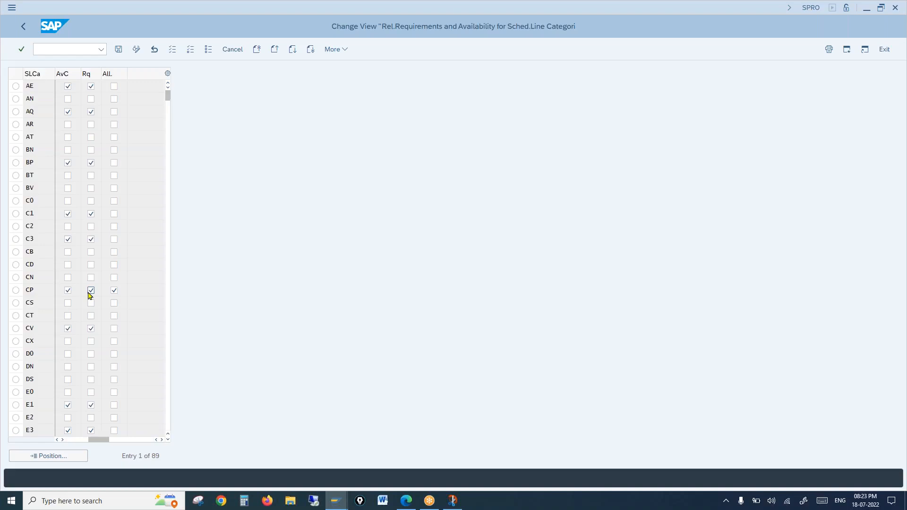
pyautogui.click(26, 32)
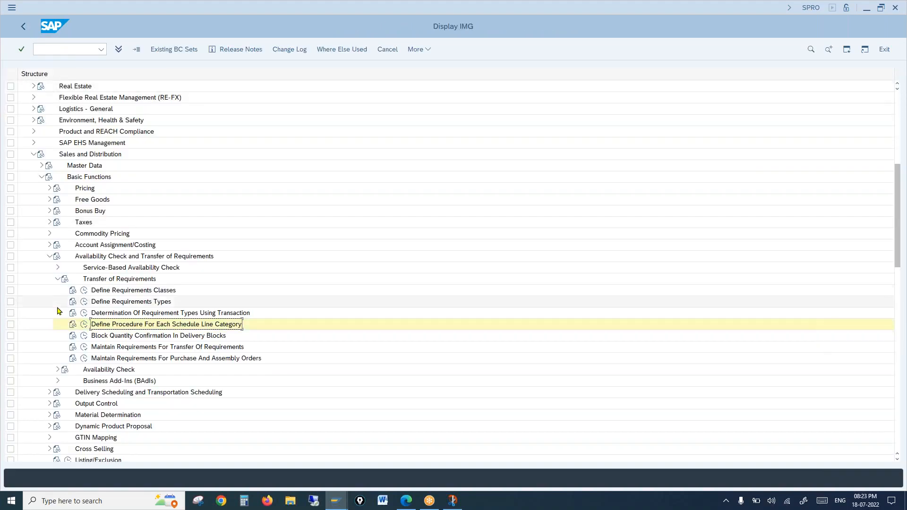
# Go through the block quantity confirmation, transfer of requirements, purchase/assembly order and requirements classes activities.
pyautogui.click(135, 337)
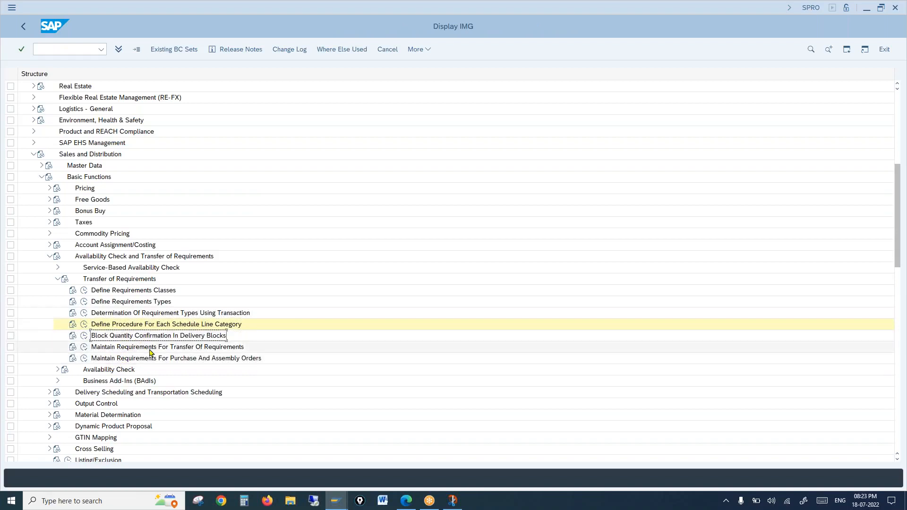
pyautogui.click(163, 351)
pyautogui.click(166, 361)
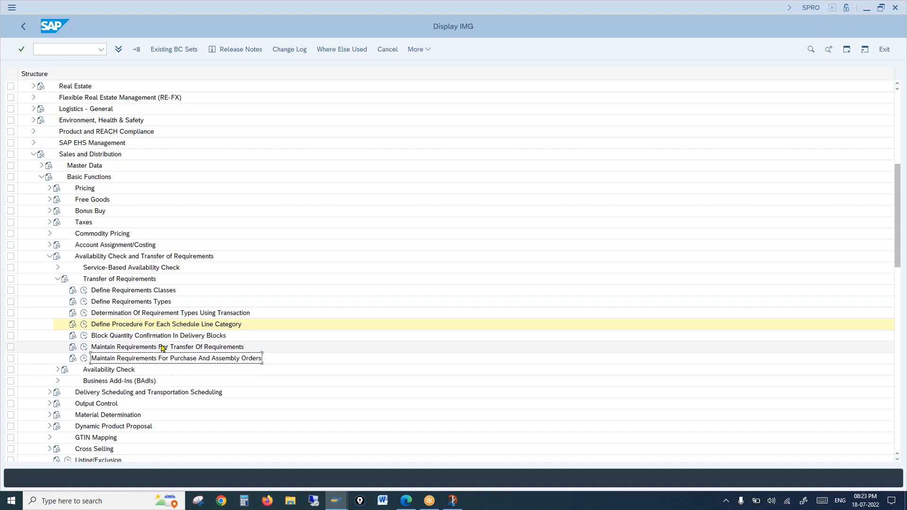
pyautogui.click(324, 294)
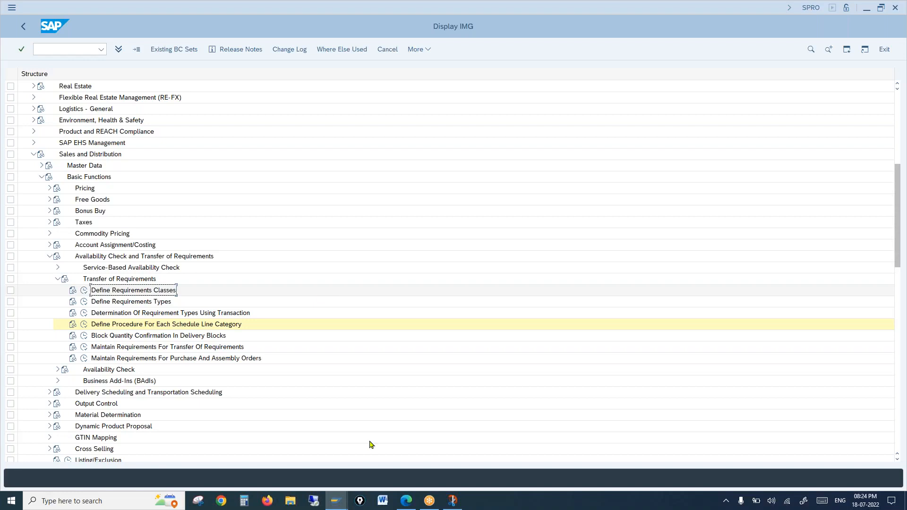
pyautogui.click(407, 501)
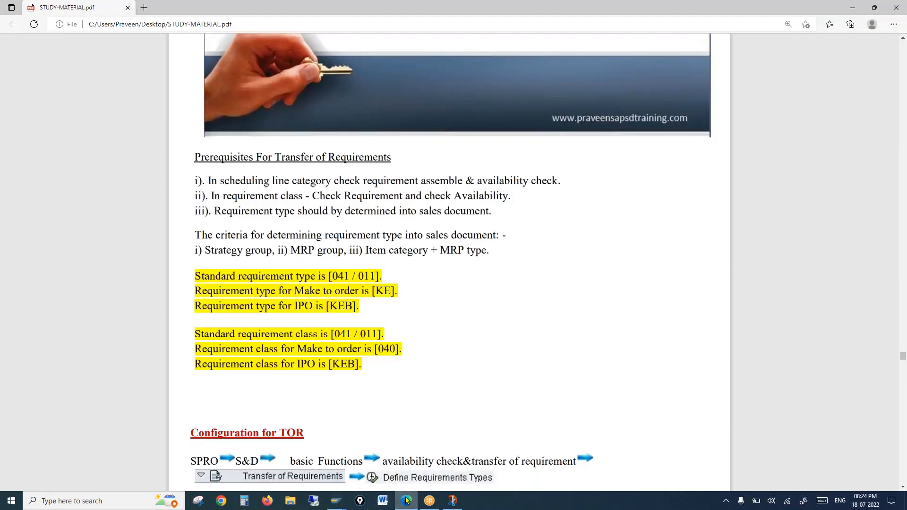
# Scroll the notes to the credit-block Q&A on requirements 101 and 102 and highlight the question.
pyautogui.scroll(-18, 407, 501)
pyautogui.scroll(-15, 406, 500)
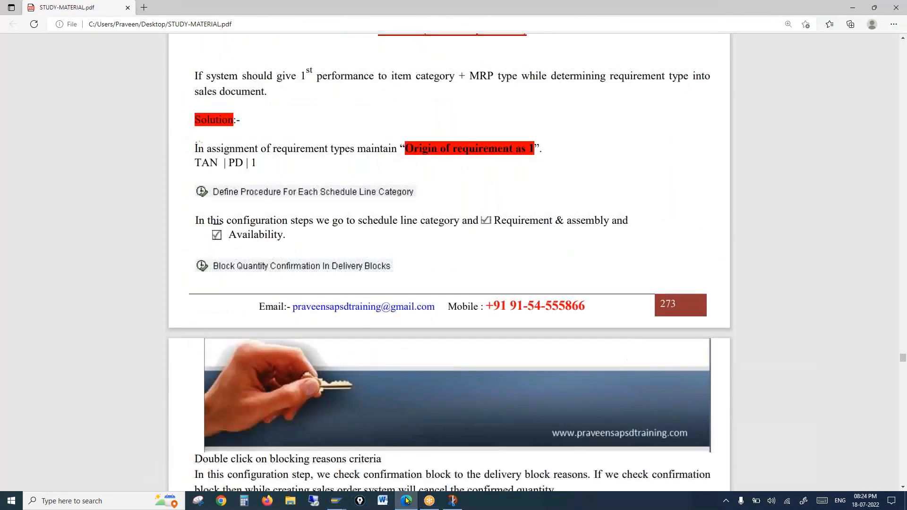
pyautogui.scroll(1, 407, 501)
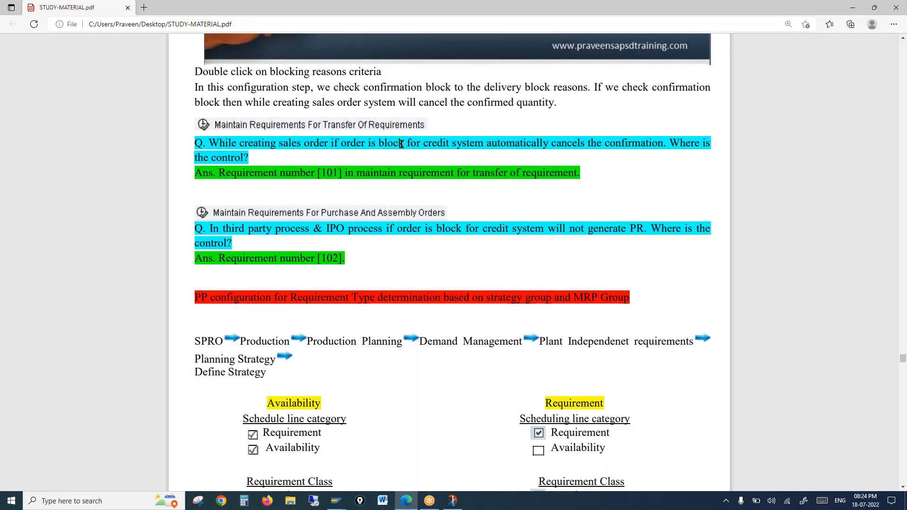
pyautogui.moveTo(400, 143); pyautogui.dragTo(454, 140)
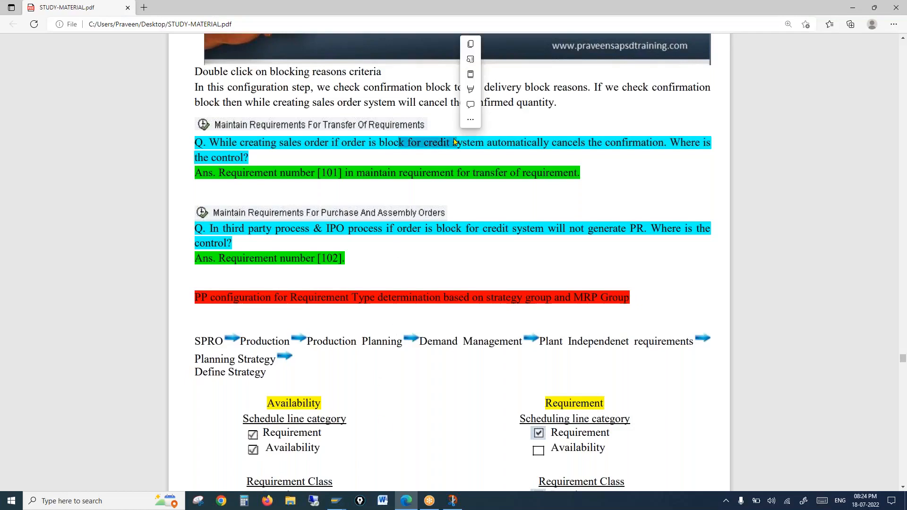
pyautogui.click(335, 178)
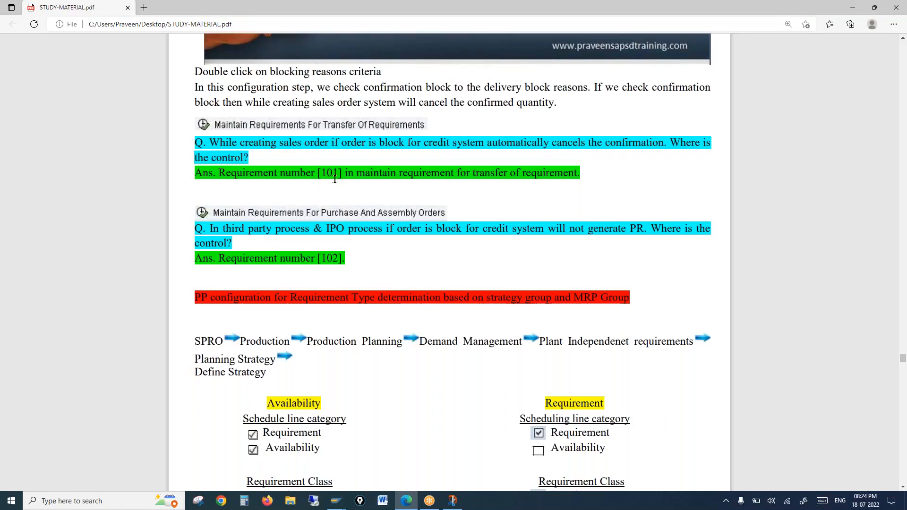
pyautogui.click(379, 230)
pyautogui.click(335, 502)
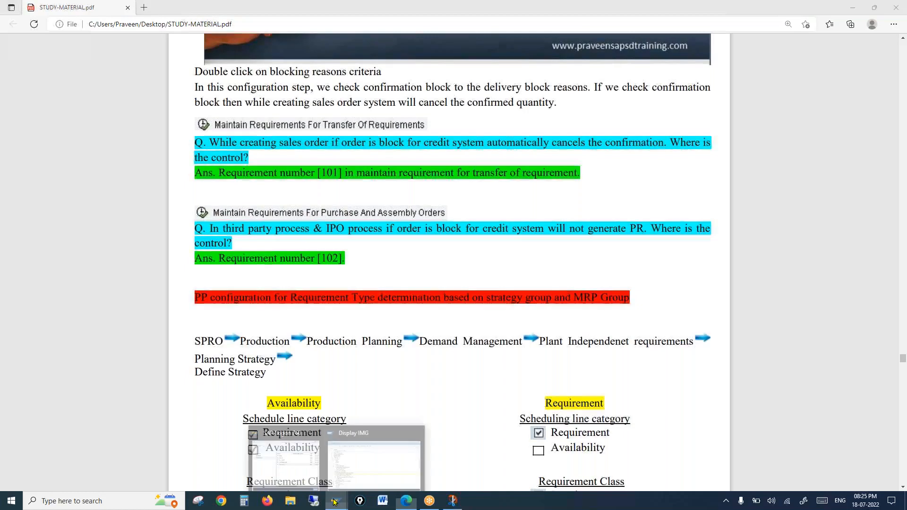
# Check the Availability Check node in SAP, then scroll the notes to the checkbox comparison.
pyautogui.click(342, 469)
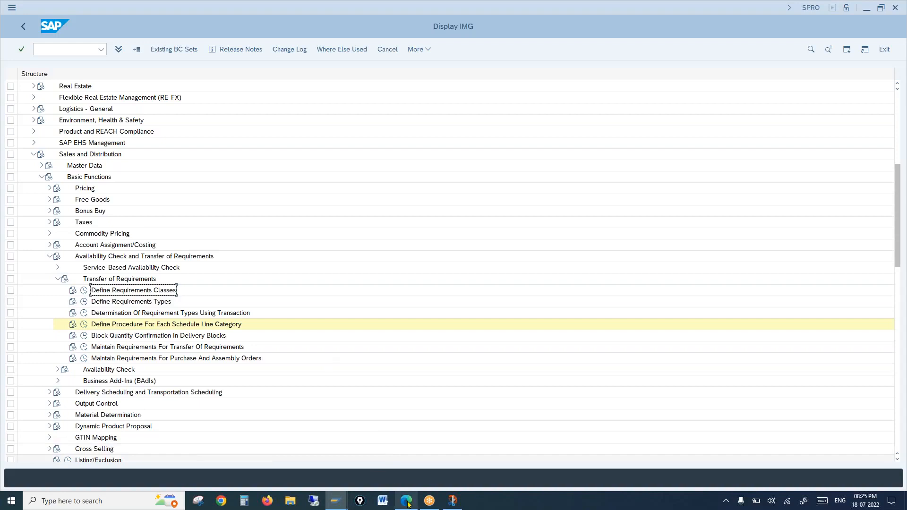
pyautogui.moveTo(407, 504)
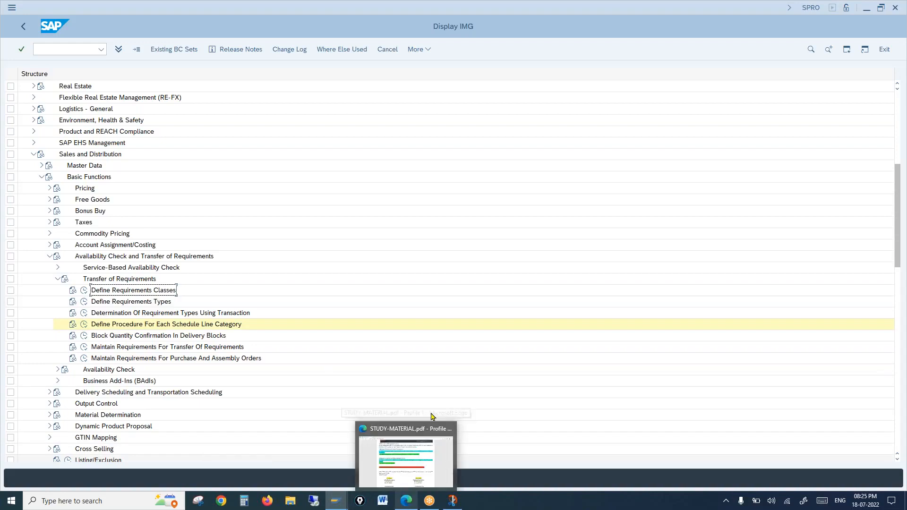
pyautogui.click(449, 368)
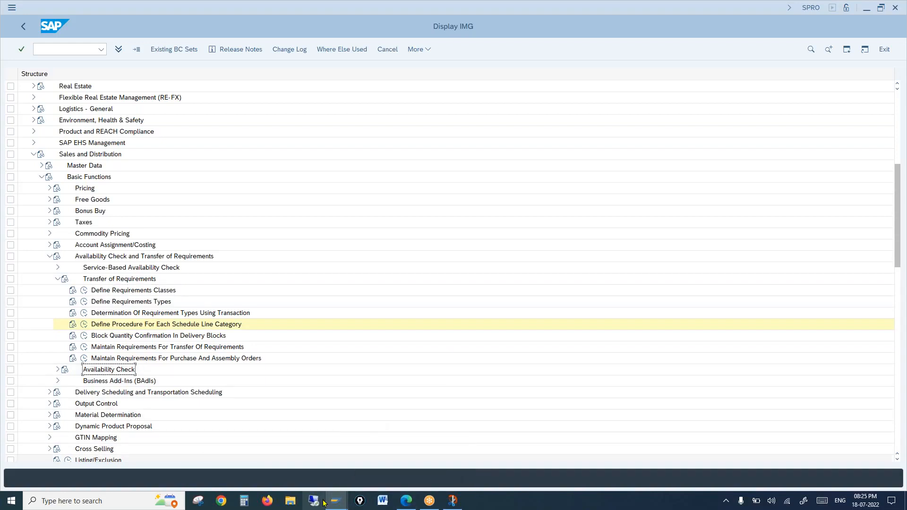
pyautogui.moveTo(335, 500)
pyautogui.moveTo(407, 500)
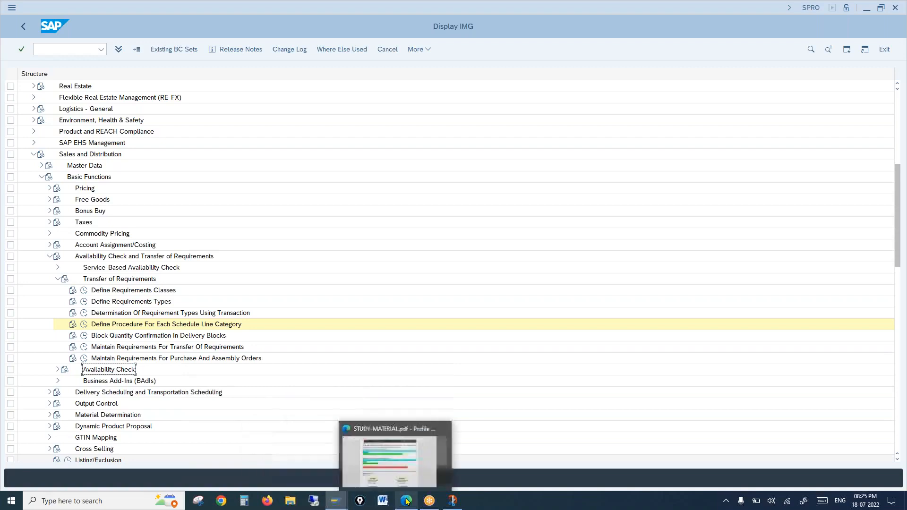
pyautogui.click(407, 500)
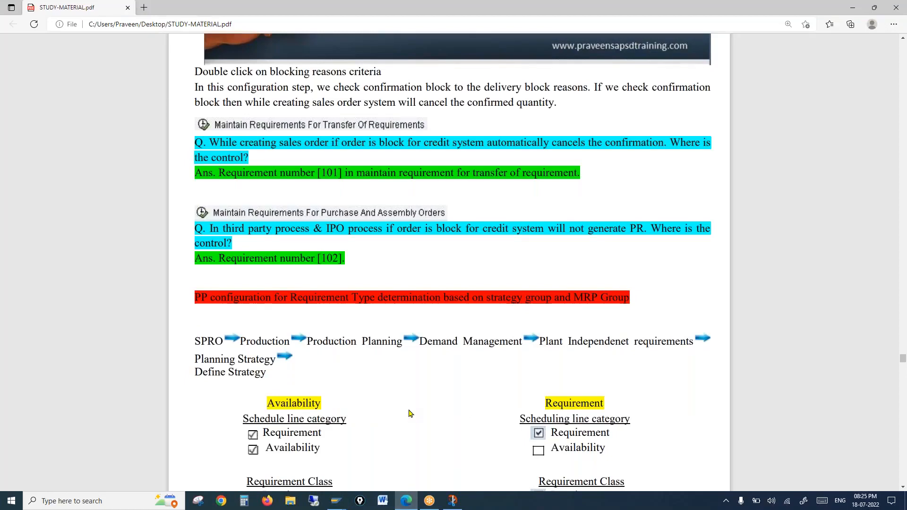
pyautogui.scroll(-2, 410, 413)
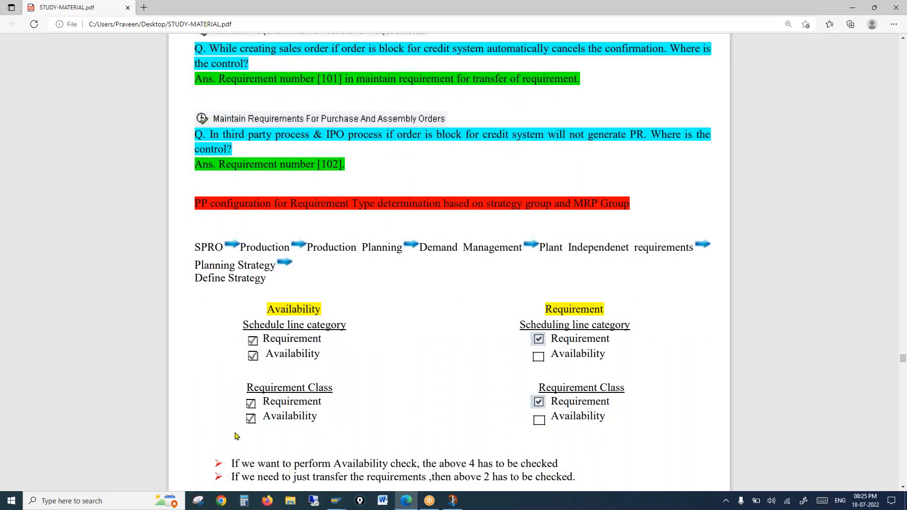